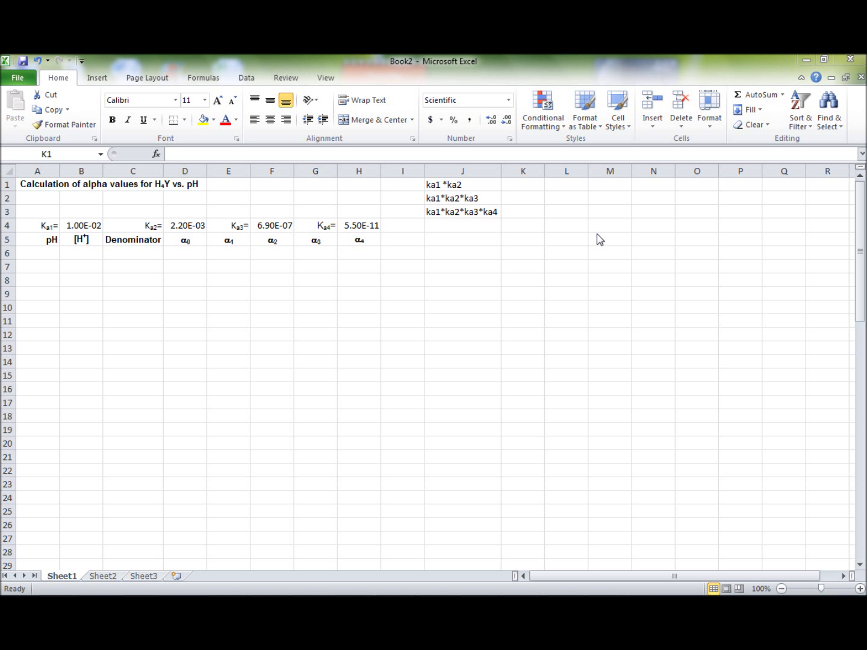
Enter =$B$4*$D$4 in K1 for the ka1*ka2 product (2.20E-05).
left_click(508, 185)
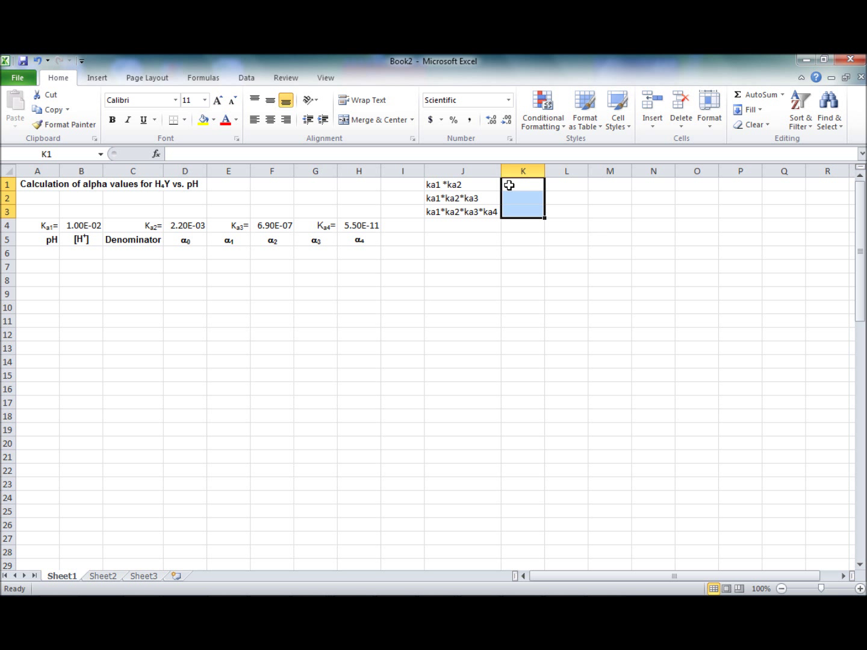
left_click(521, 197)
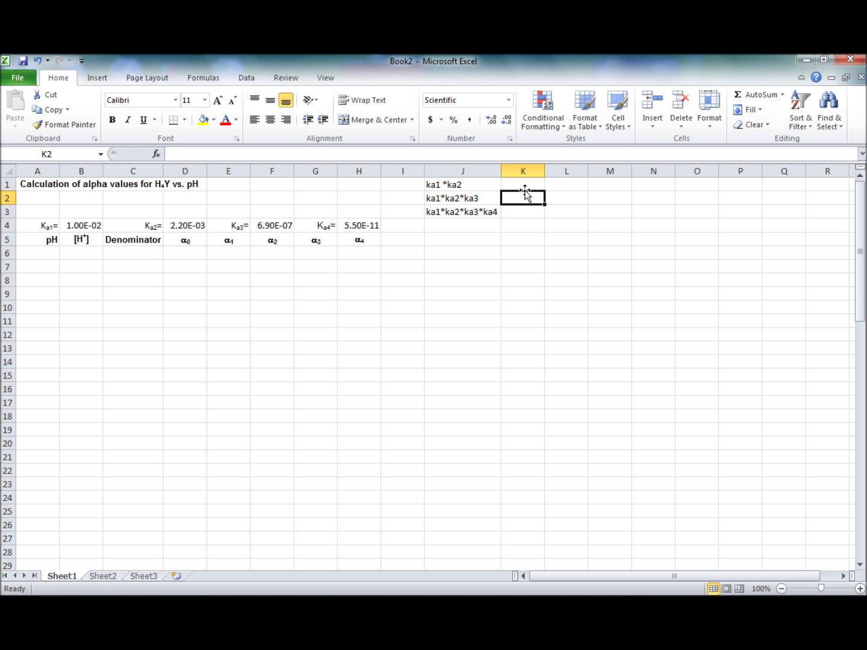
left_click(527, 185)
type("=")
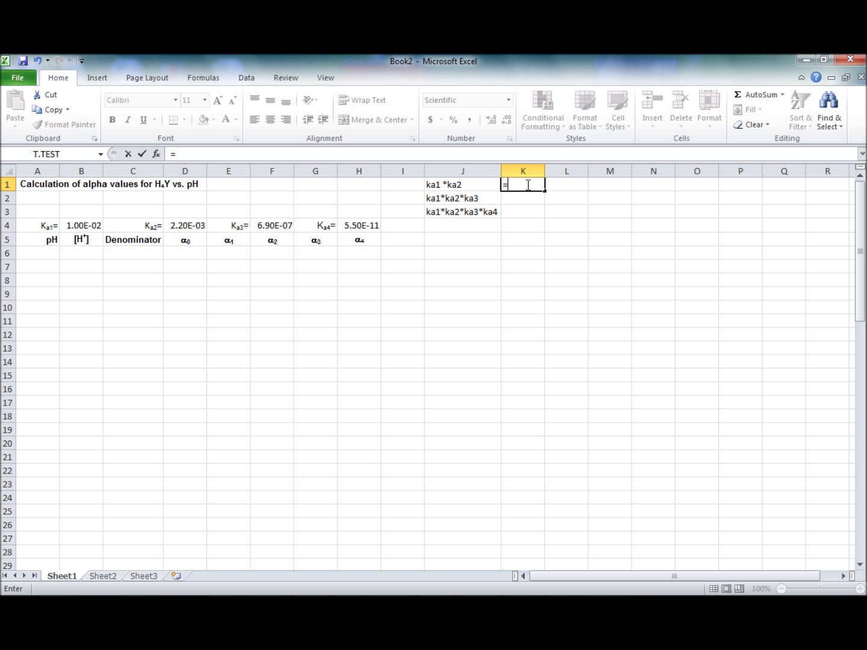
left_click(73, 226)
type("*")
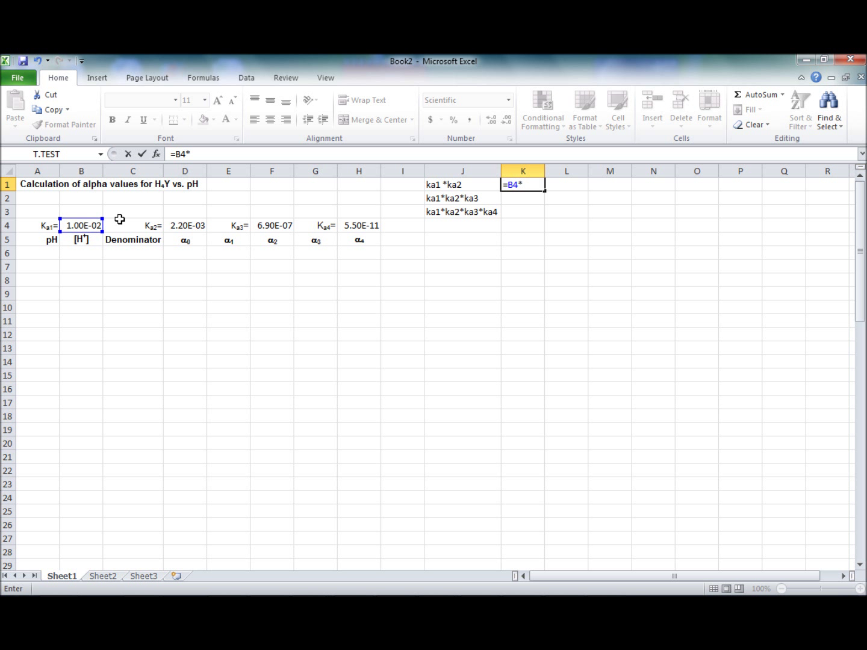
left_click(184, 225)
left_click(513, 185)
key("F4")
left_click(539, 185)
key("F4")
key("Right")
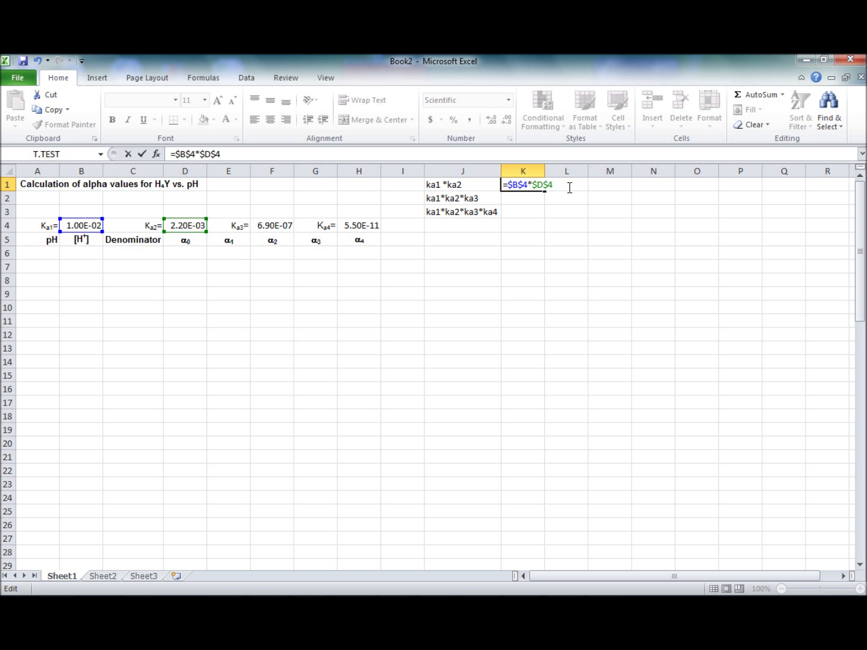
key("Return")
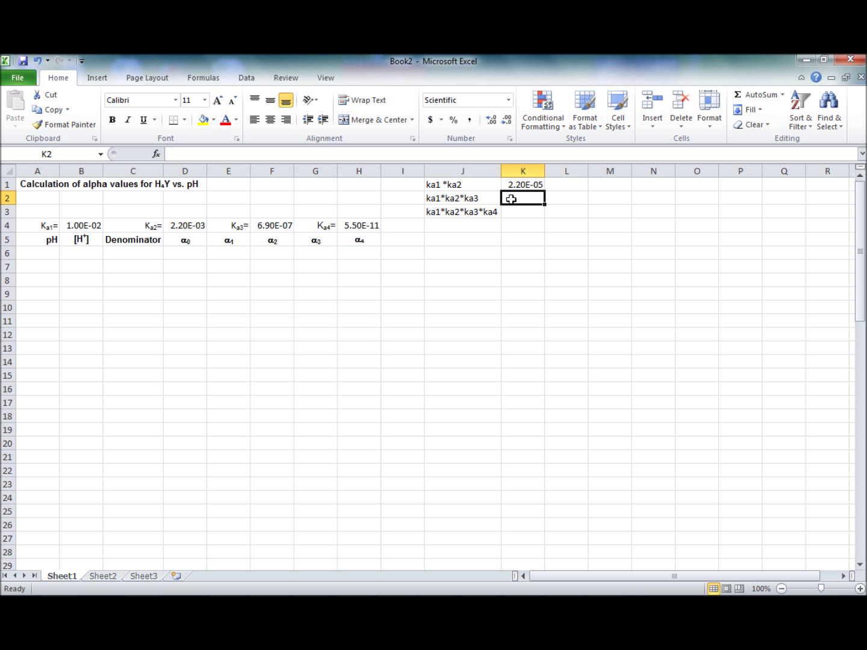
Enter =$B$4*$D$4*$F$4 in K2 for the ka1*ka2*ka3 product (1.52E-11).
type("=")
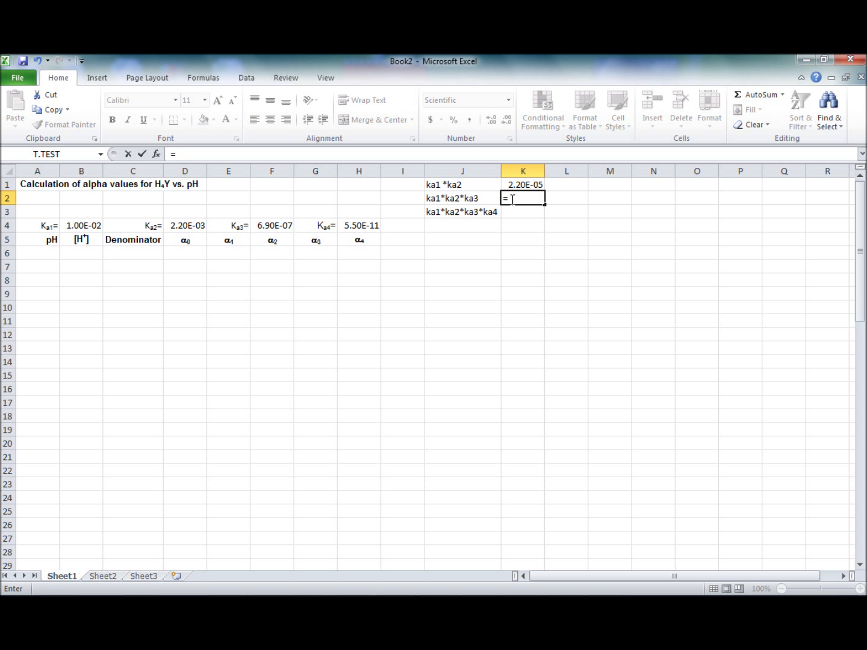
left_click(82, 226)
type("*")
left_click(186, 229)
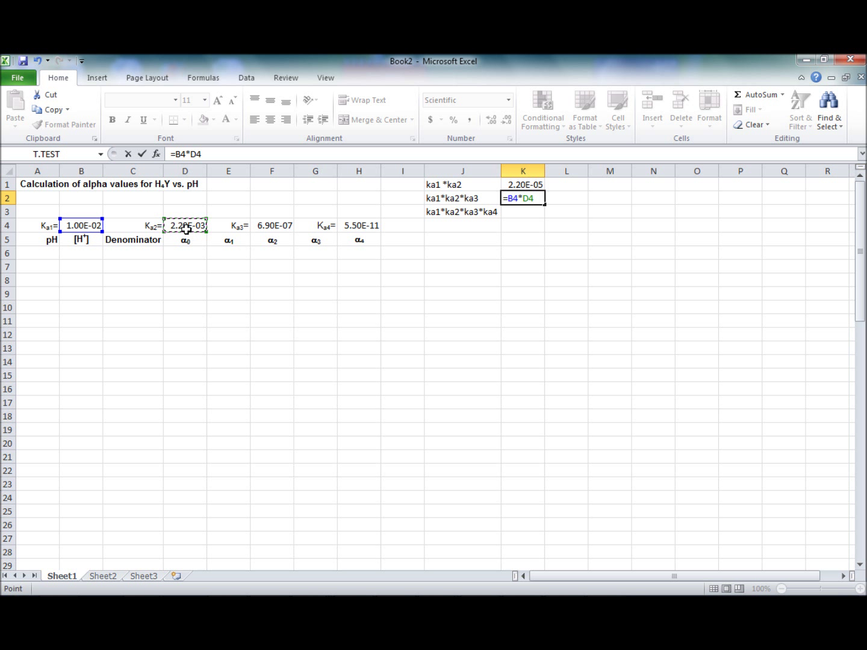
type("*")
left_click(267, 229)
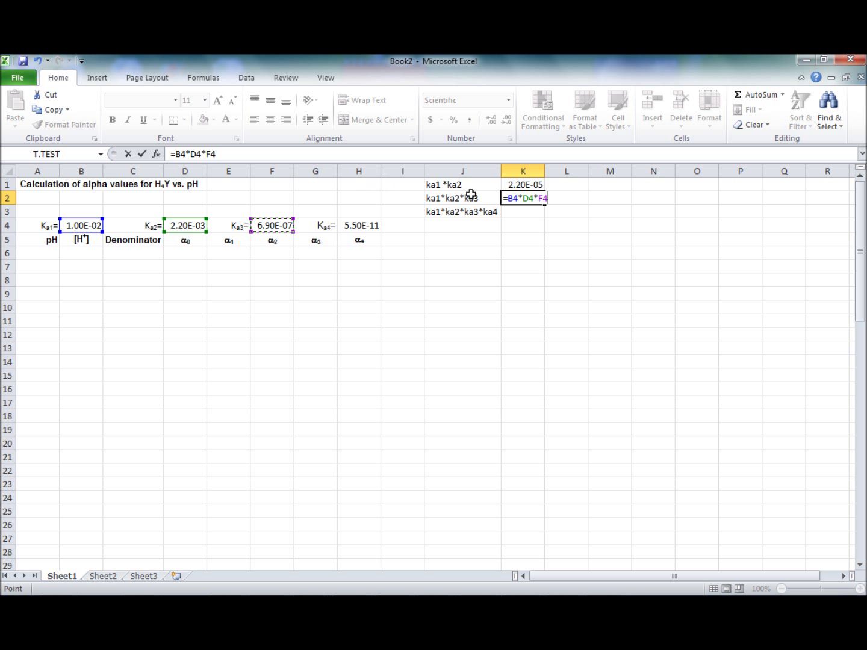
left_click(515, 197)
key("F4")
left_click(537, 198)
key("F4")
left_click(563, 198)
key("F4")
key("Return")
Enter =$B$4*$D$4*$F$4*$H$4 in K3 for the four-constant product (8.35E-22).
type("=")
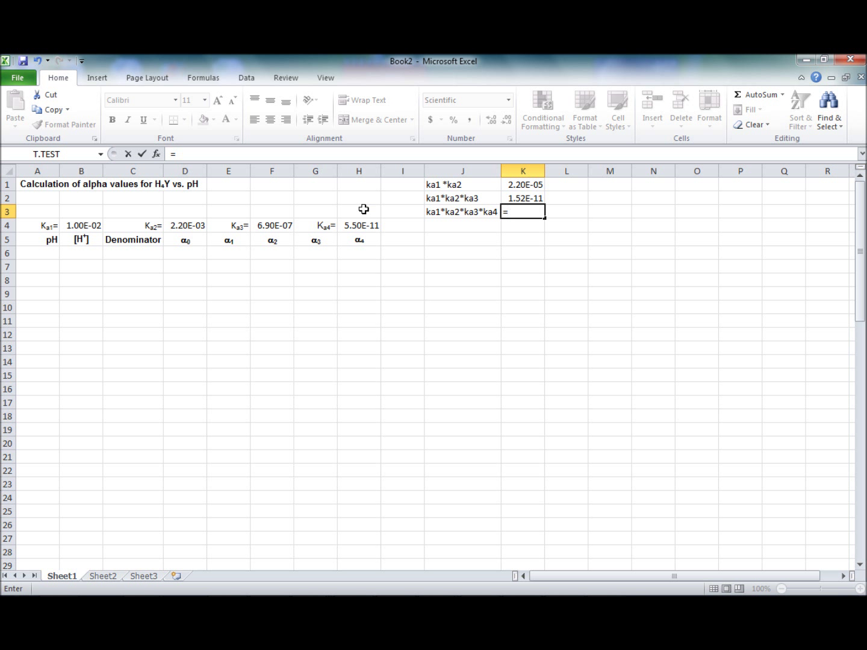
left_click(77, 224)
type("*")
left_click(182, 225)
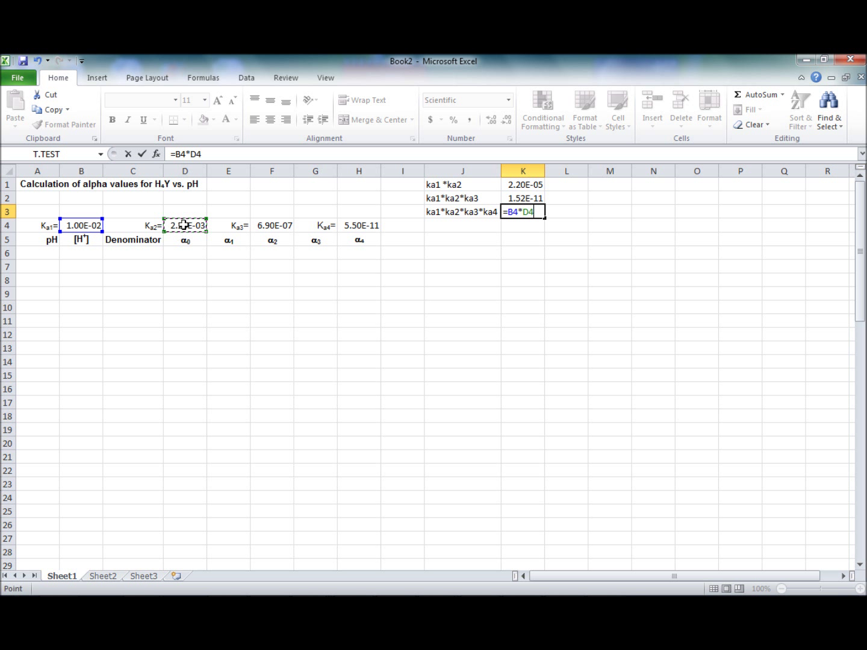
type("*")
left_click(281, 227)
type("*")
left_click(363, 226)
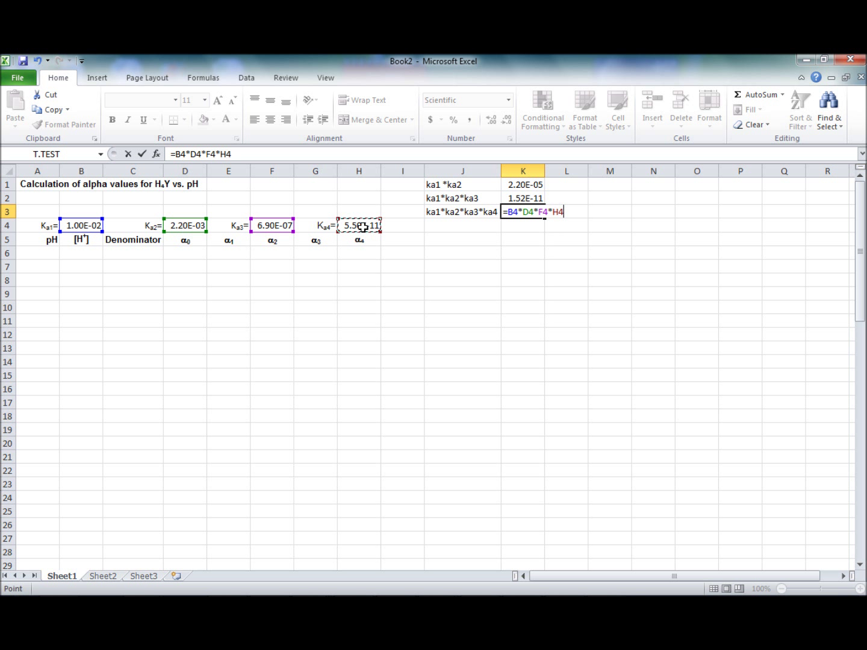
left_click(515, 211)
key("F4")
left_click(539, 212)
key("F4")
left_click(562, 212)
key("F4")
left_click(582, 212)
key("F4")
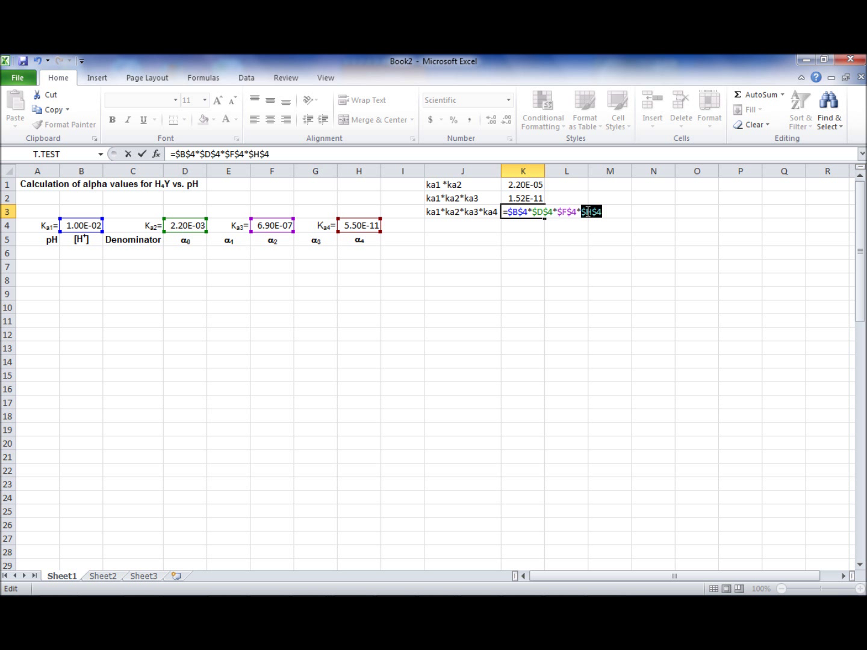
key("Return")
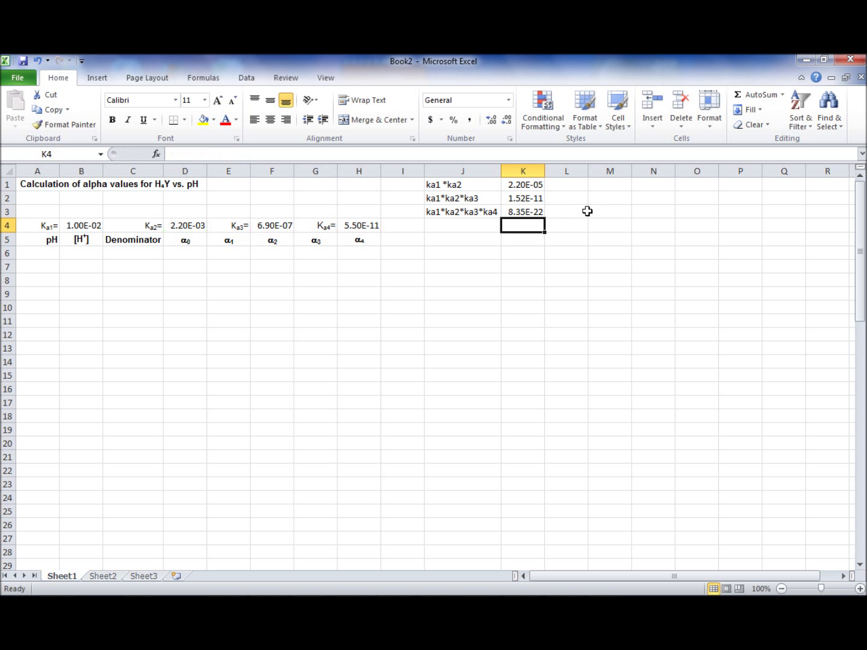
left_click(50, 253)
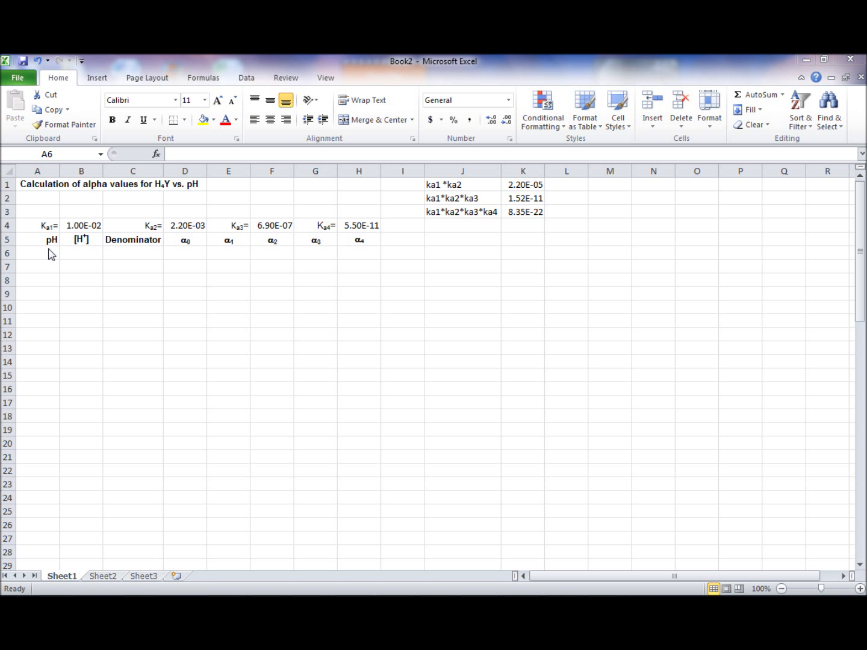
Enter 0.2, 0.4, 0.6 in A6:A8 and extend the series to 14.0 in A75.
left_click(45, 253)
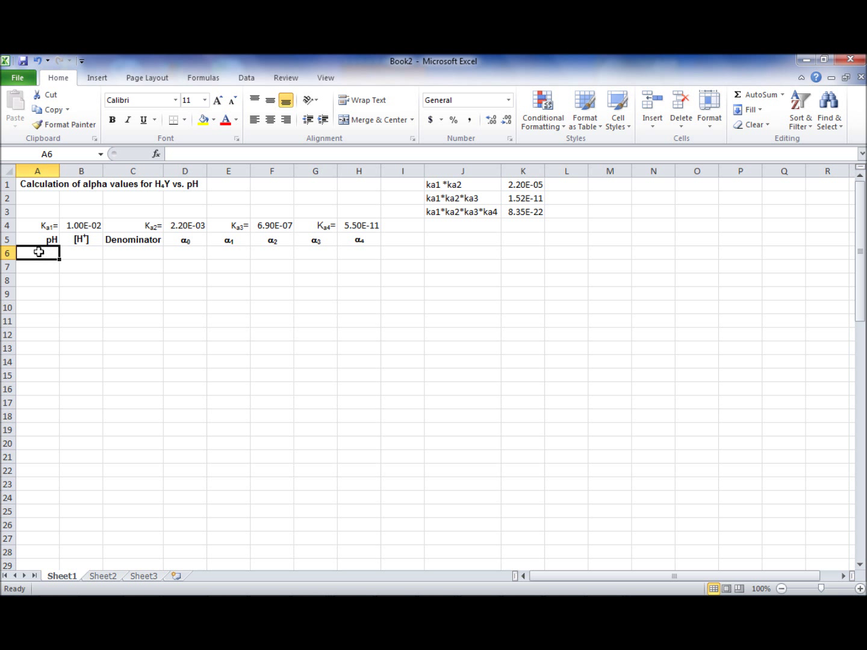
type("=")
key("BackSpace")
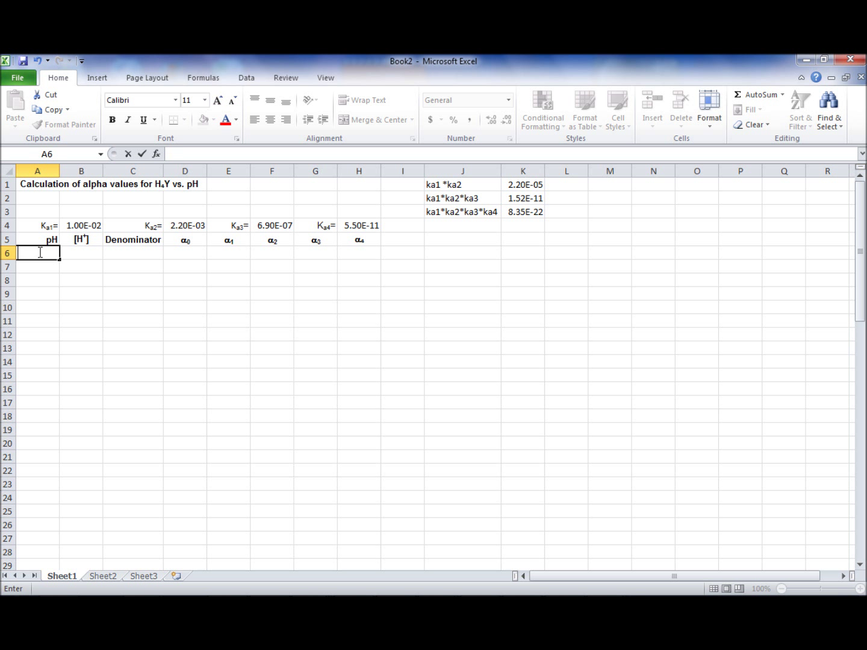
type("0.2")
key("Return")
type("0.4")
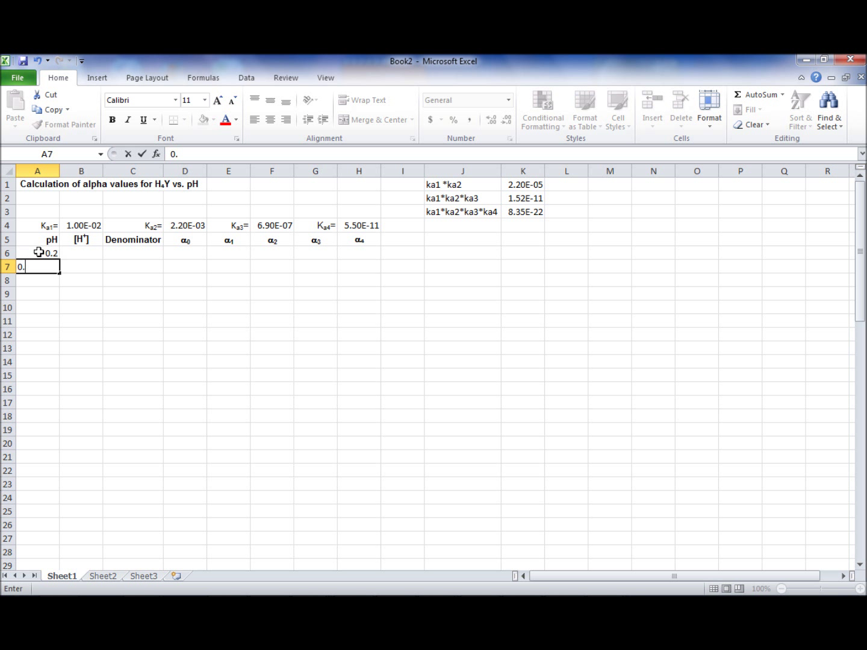
key("Return")
type("0.6")
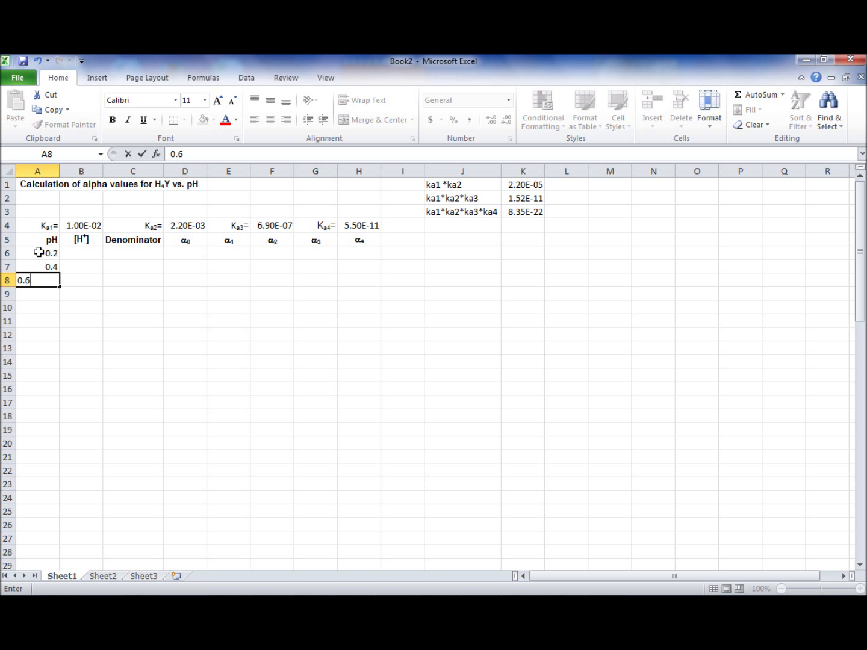
key("Return")
left_click_drag(40, 253, 66, 540)
scroll(88, 441, "up", 16)
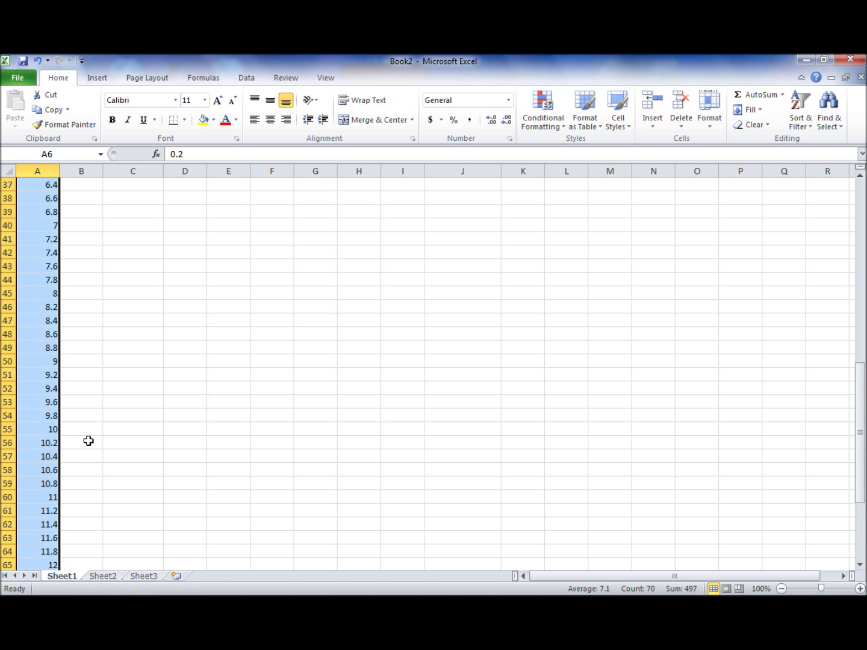
Enter =10^-A6 in B6 and fill it down column B for every pH row.
left_click(83, 251)
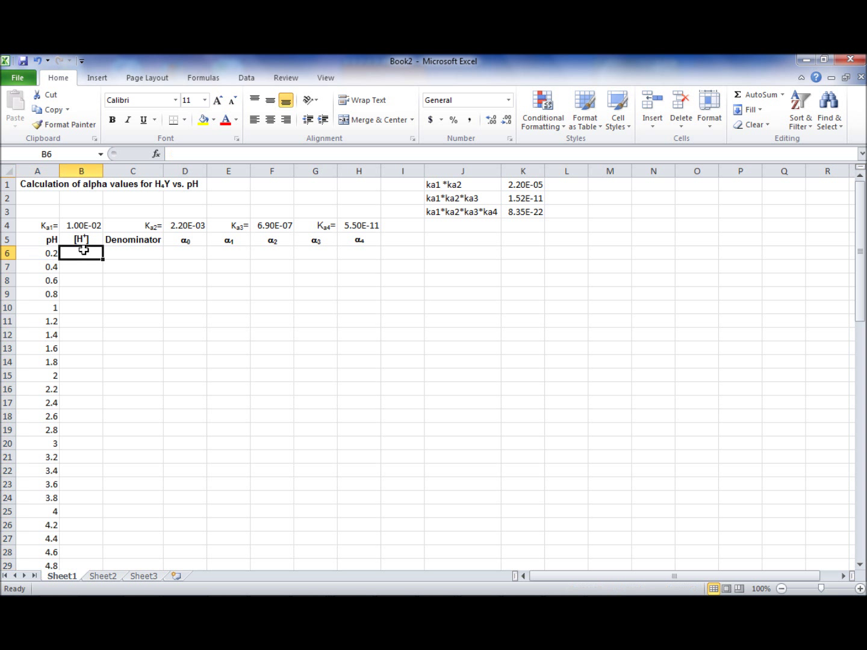
type("=")
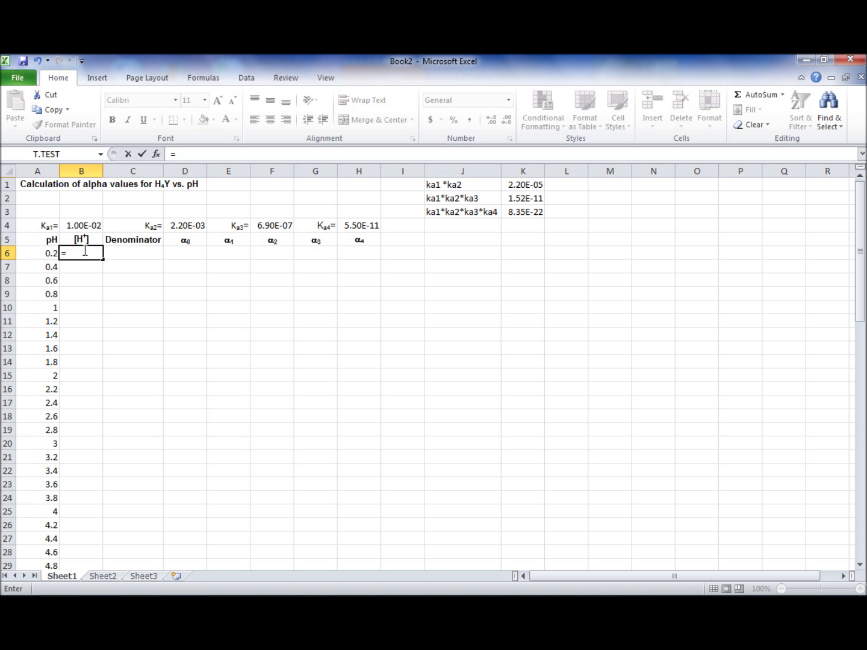
type("10^-")
left_click(48, 253)
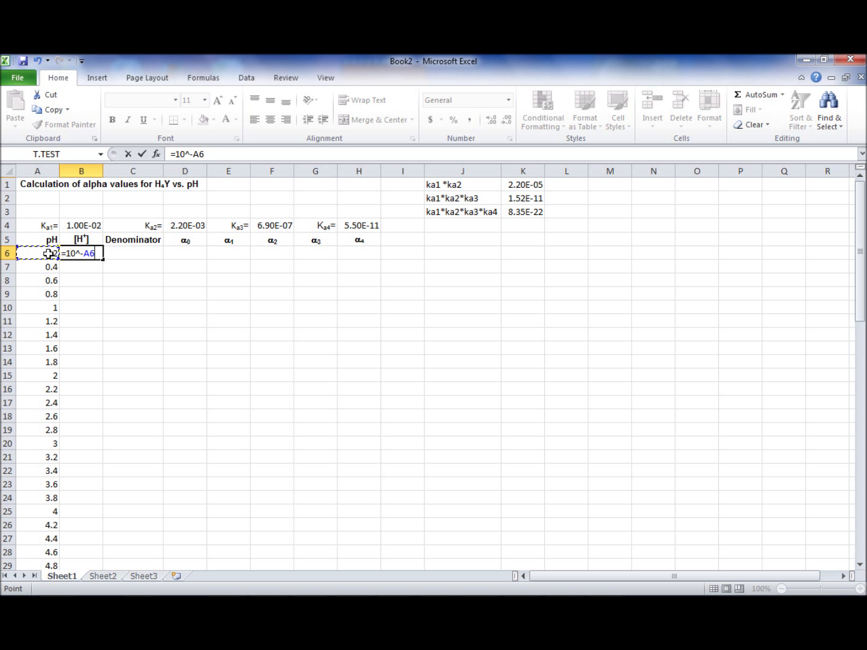
key("Return")
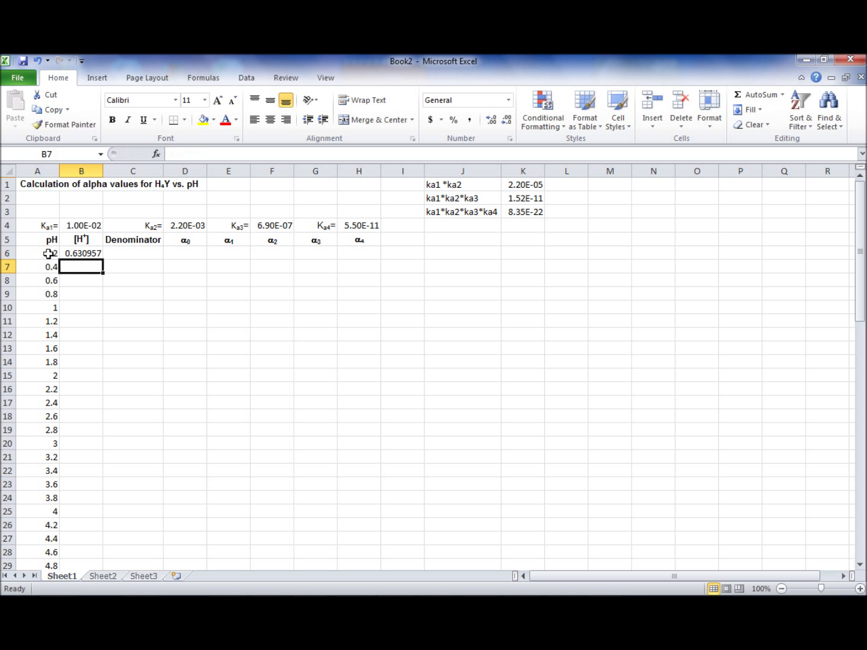
left_click(94, 255)
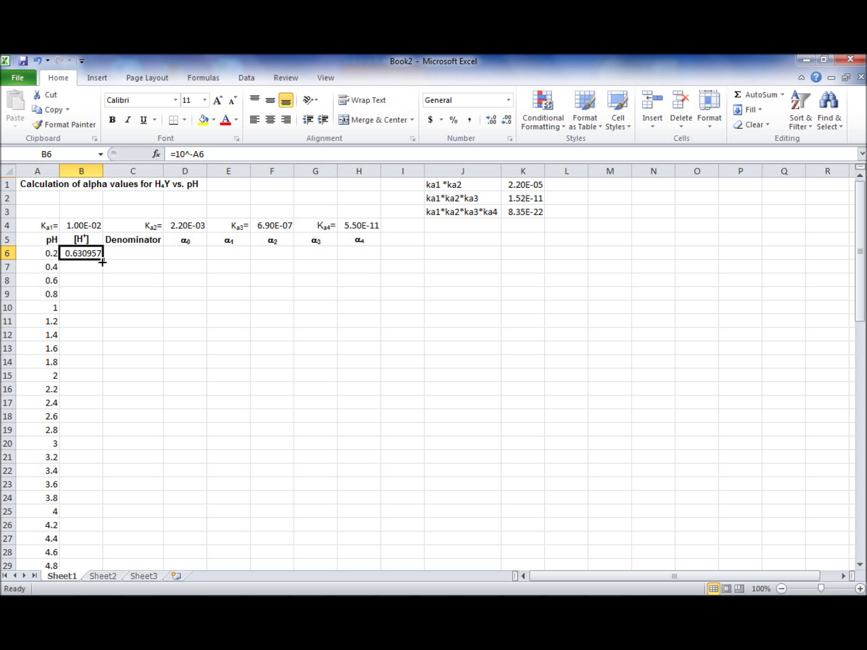
double_click(102, 262)
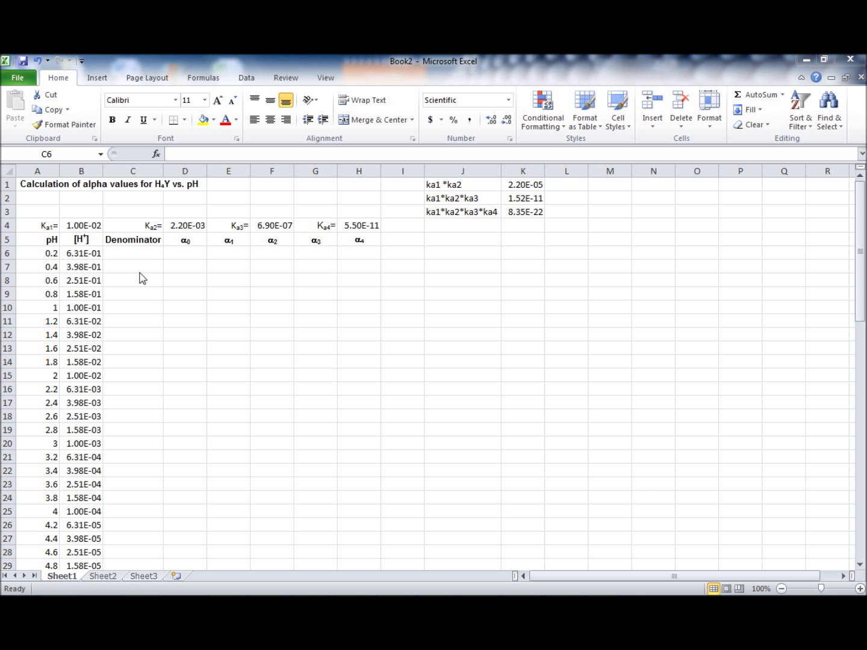
Start the C6 denominator with terms (B6^4)+(B6^3*$B$4)+(B6^2*$K$1).
left_click(119, 252)
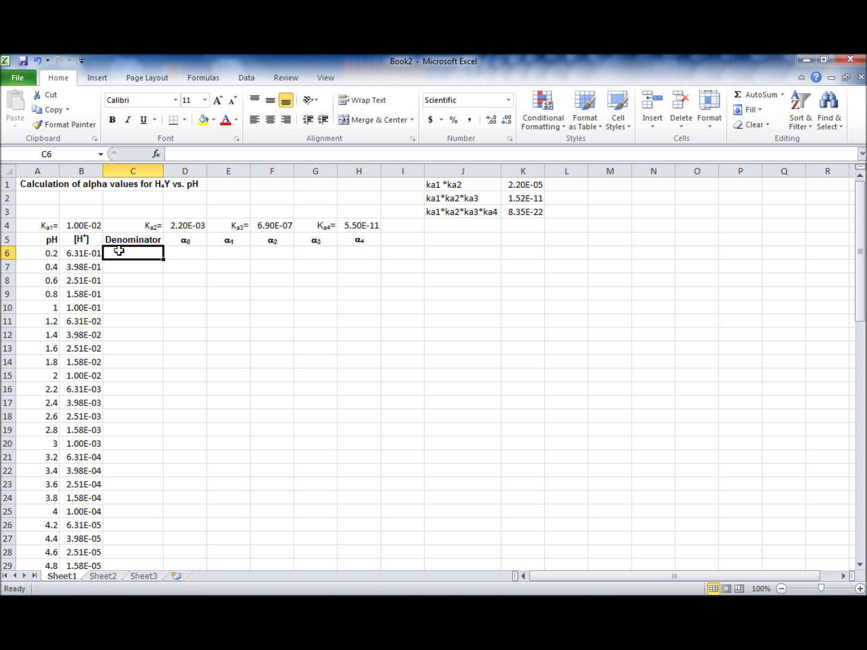
type("=")
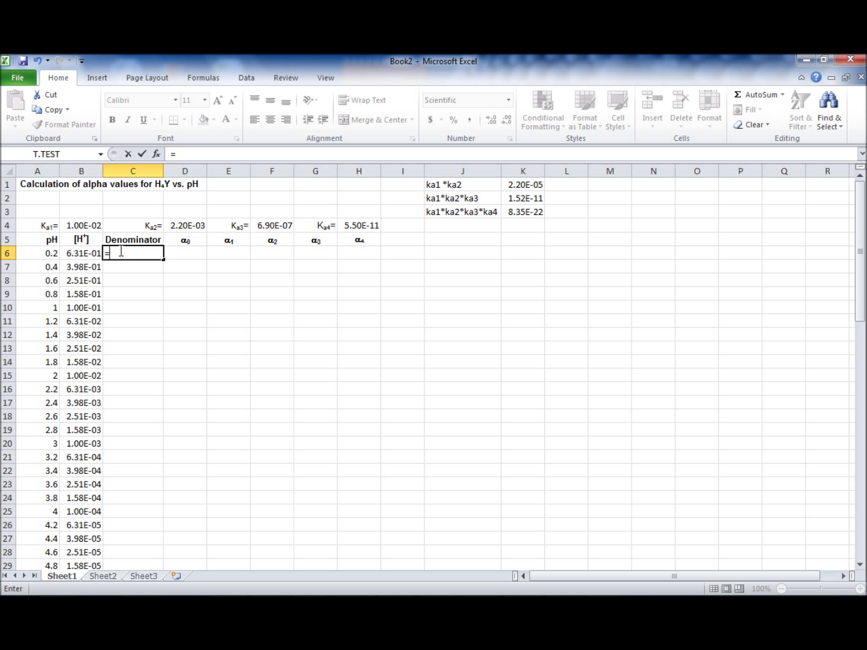
type("((")
left_click(89, 253)
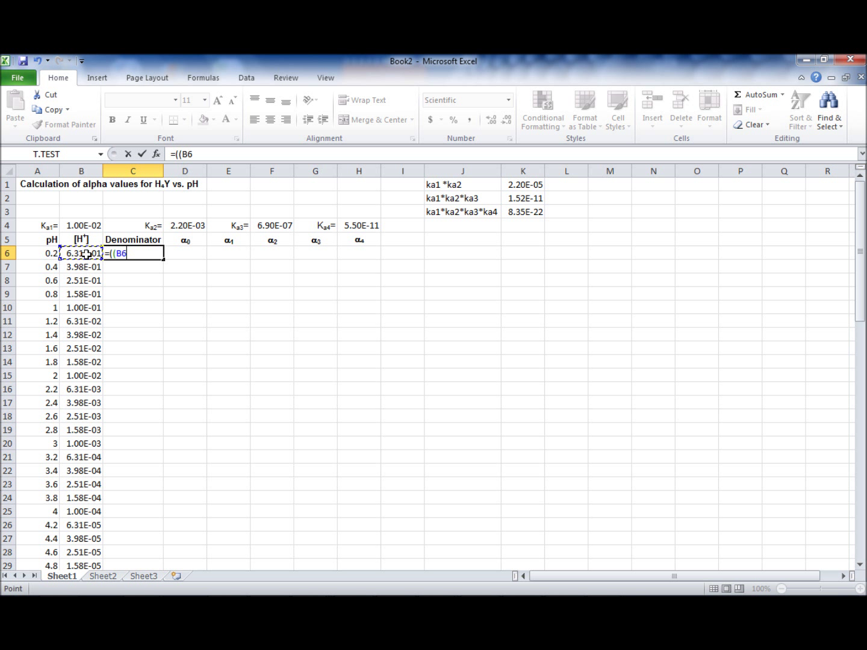
type("^4)+(")
left_click(87, 254)
type("^")
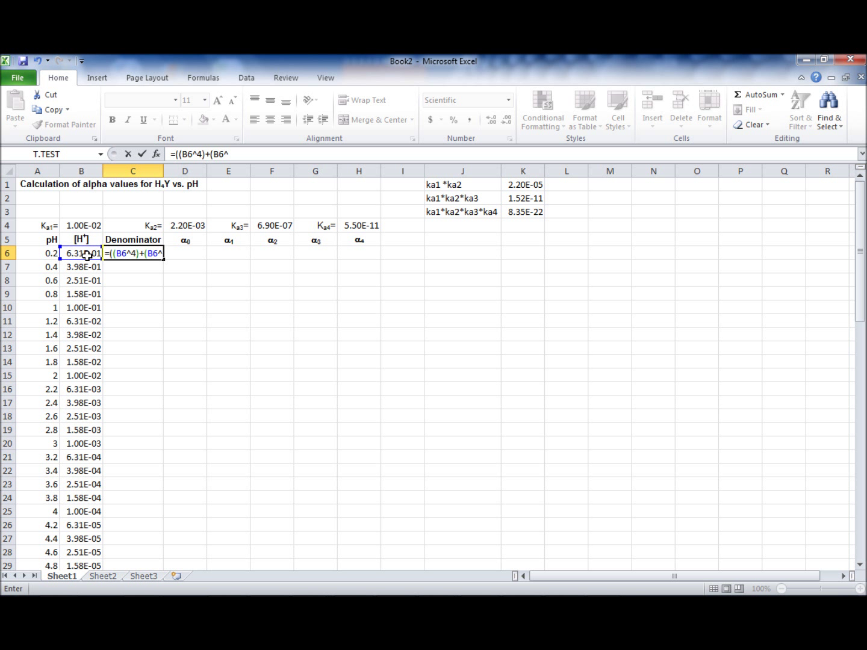
type("3*")
left_click(79, 225)
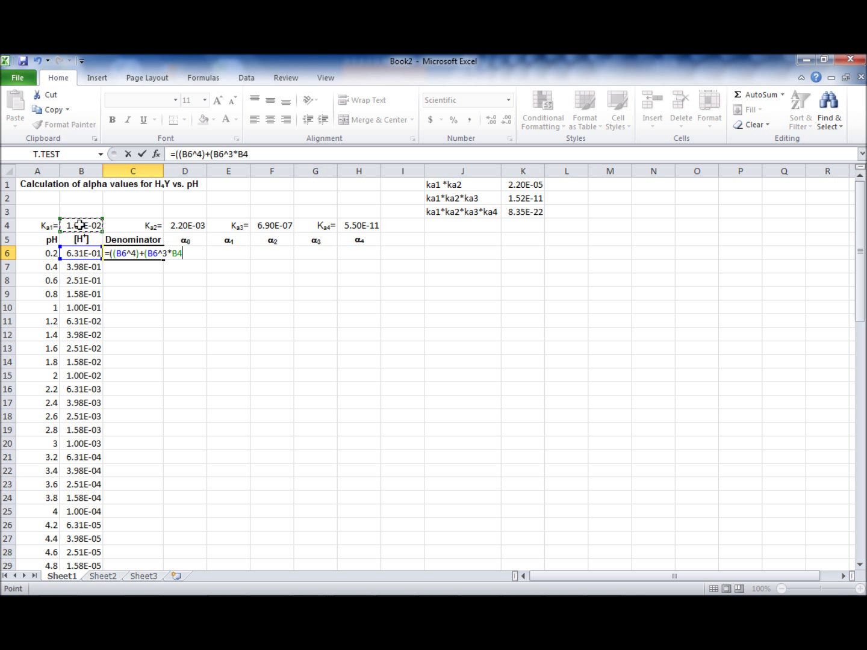
type(")+((")
key("BackSpace")
left_click(76, 258)
type("^2")
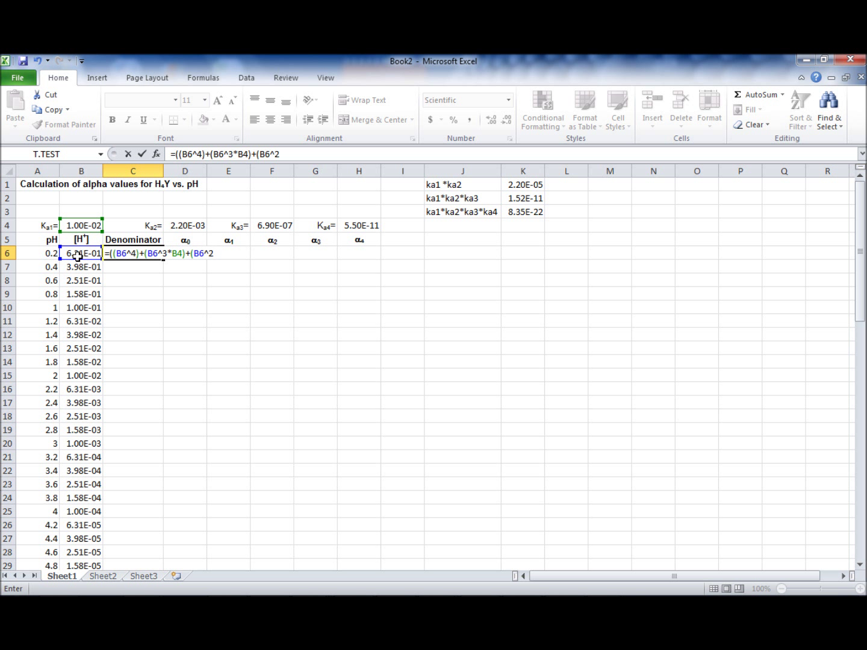
type("*")
left_click(527, 186)
left_click(177, 253)
double_click(177, 254)
key("F4")
double_click(228, 254)
key("F4")
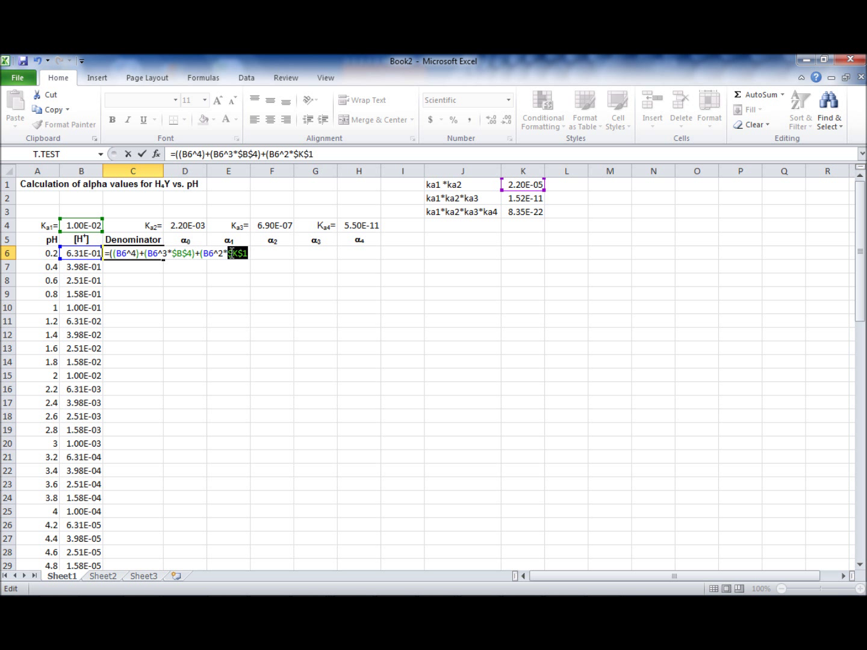
left_click(248, 253)
Finish the C6 formula with +(B6*$K$2)+(K3), commit it and fill column C.
type(")+(")
left_click(70, 255)
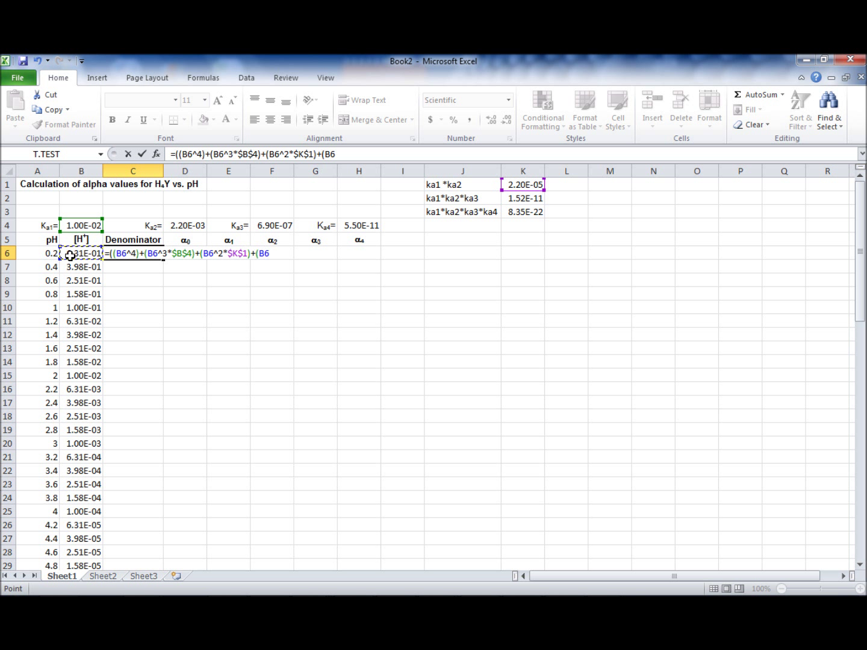
type("*")
left_click(532, 198)
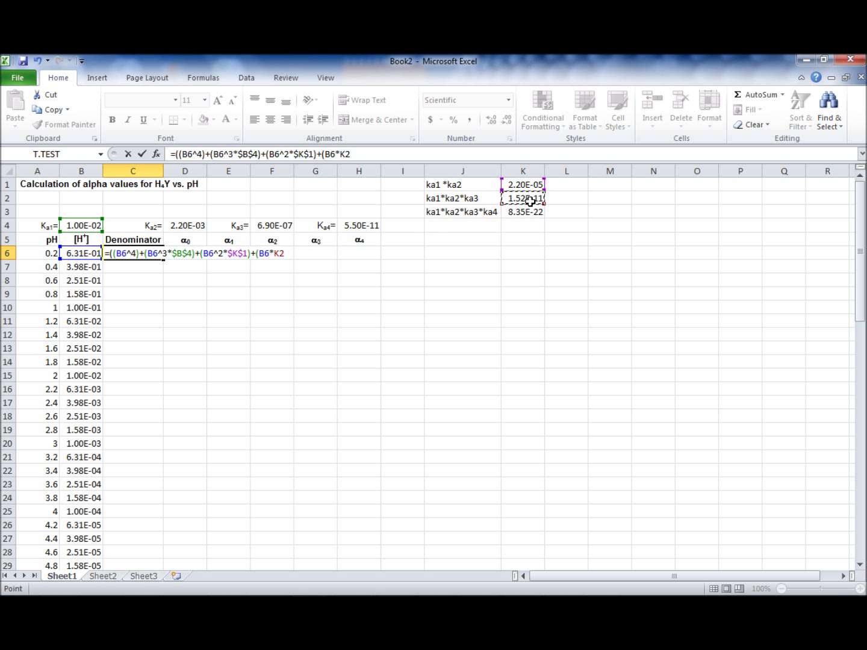
type(")")
double_click(281, 254)
key("F4")
left_click(308, 252)
type("+")
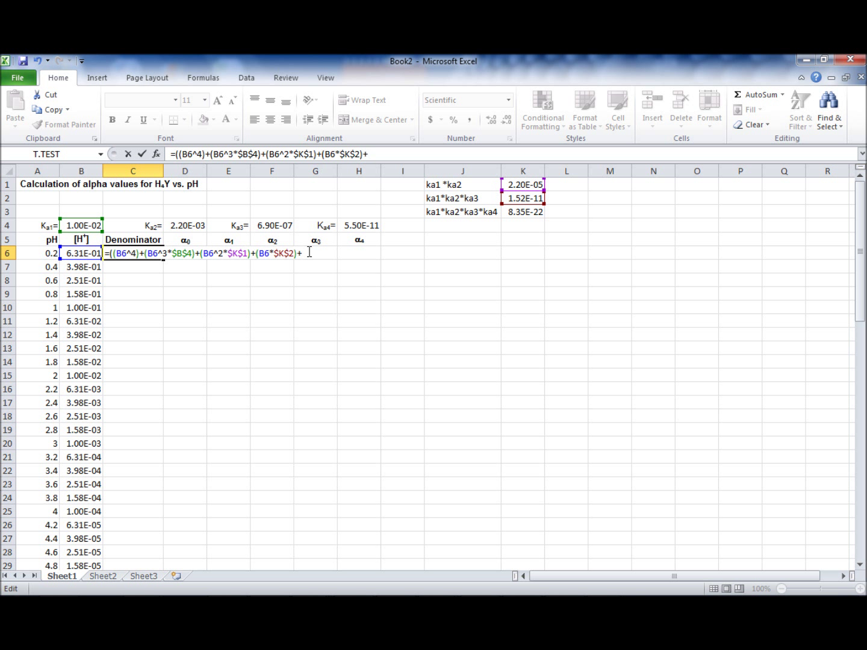
type("(")
left_click(519, 213)
type(")")
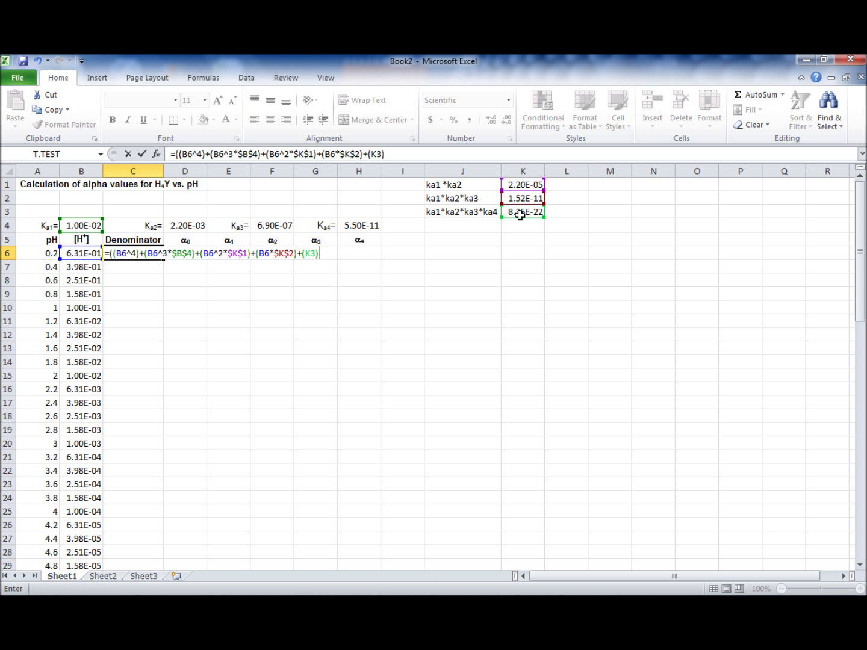
type(")")
key("Return")
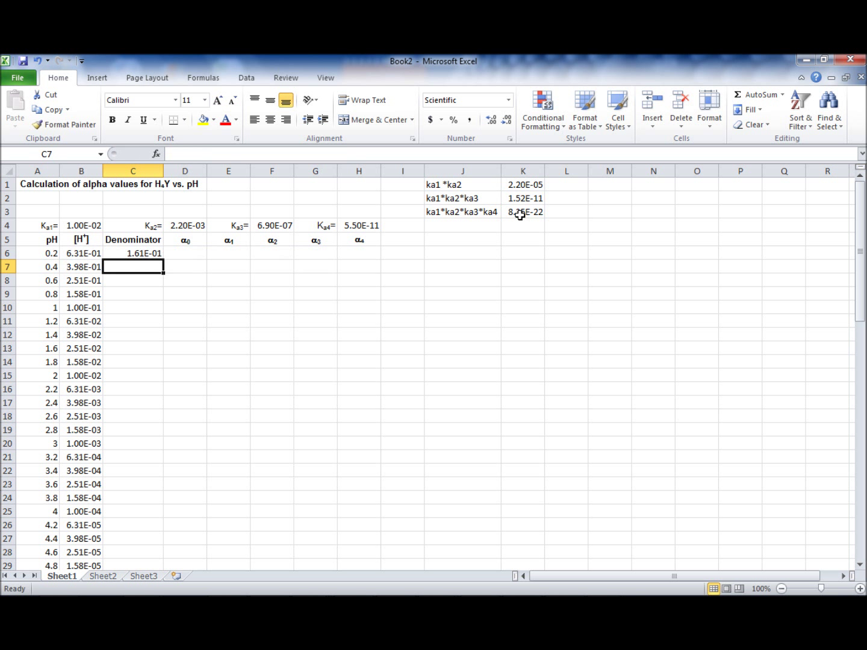
left_click(132, 254)
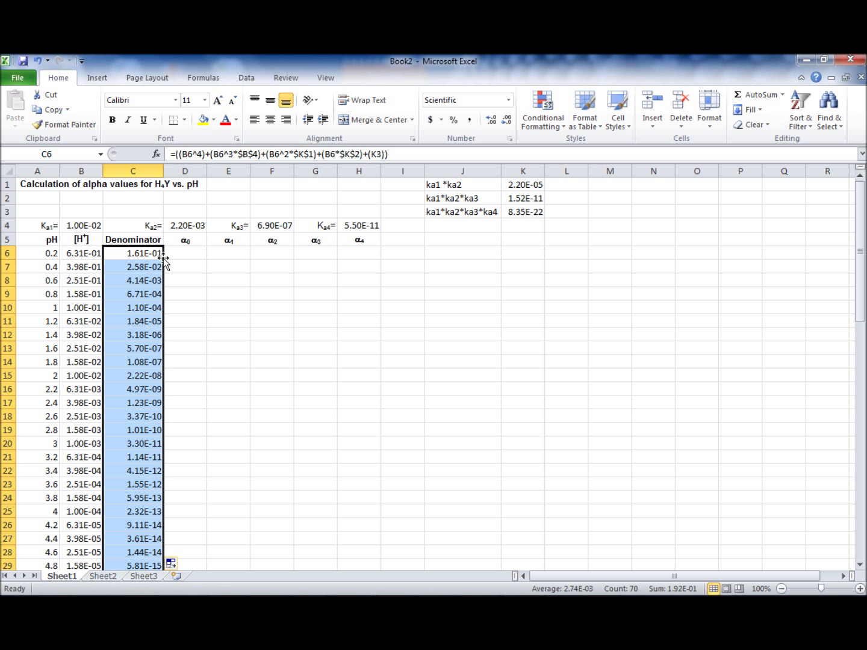
left_click(566, 498)
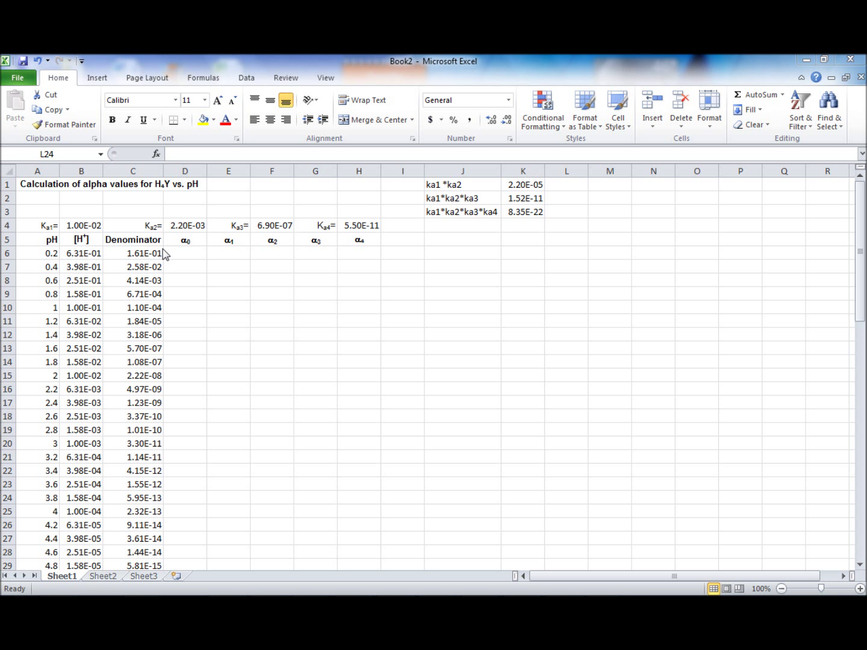
Enter =(B6^4)/C6 in D6 and fill it down column D.
left_click(178, 254)
type("=(")
left_click(81, 254)
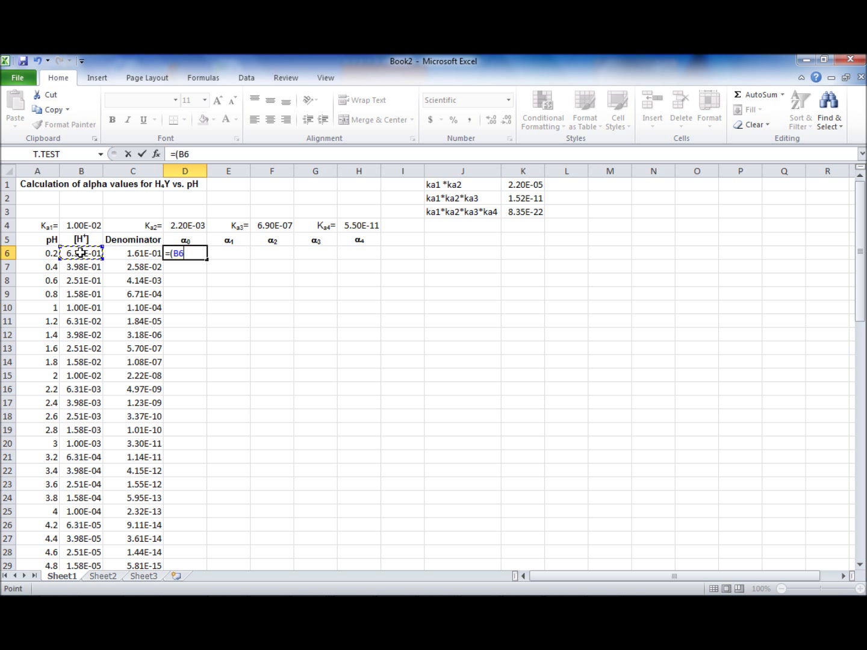
type("^4)/")
left_click(138, 253)
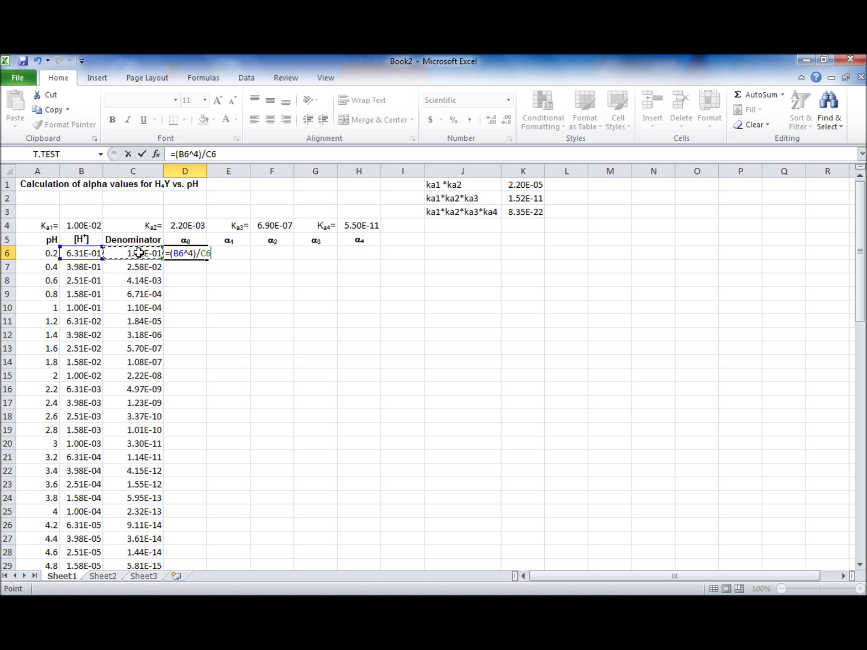
key("Return")
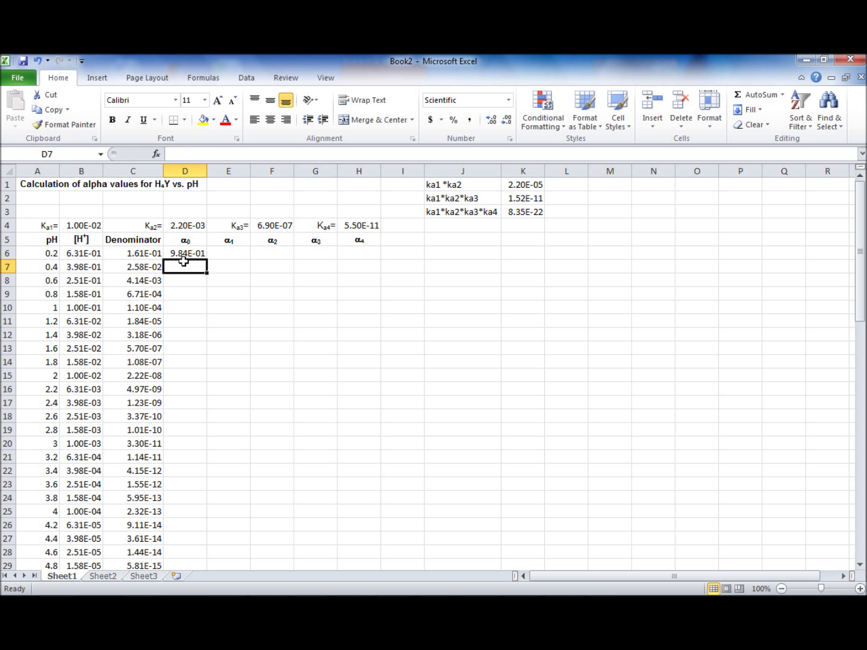
left_click(187, 254)
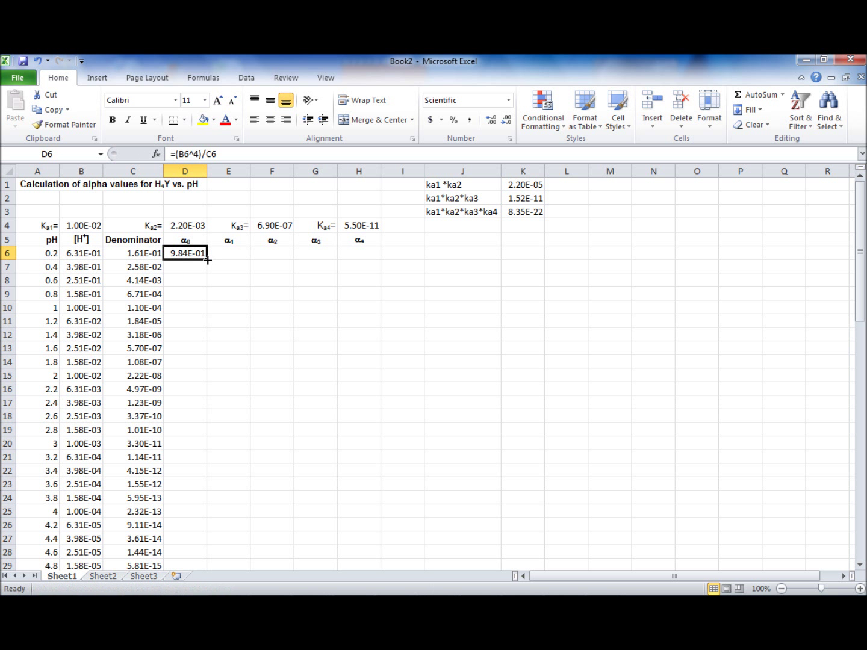
double_click(207, 260)
left_click(243, 257)
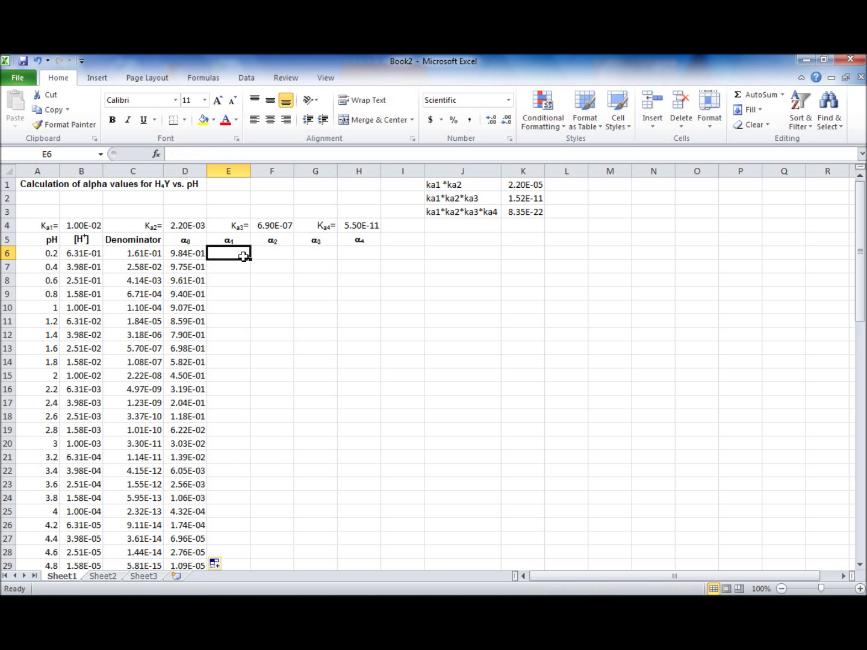
Enter =(B6^3*$B$4)/C6 in E6 and fill it down column E.
type("=(")
left_click(86, 253)
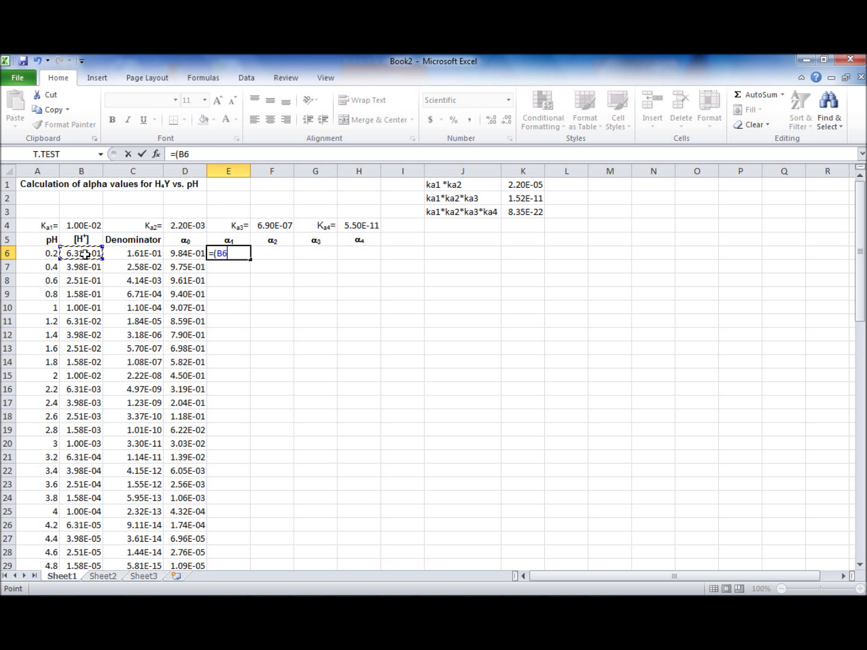
type("^3*")
left_click(92, 225)
key("F4")
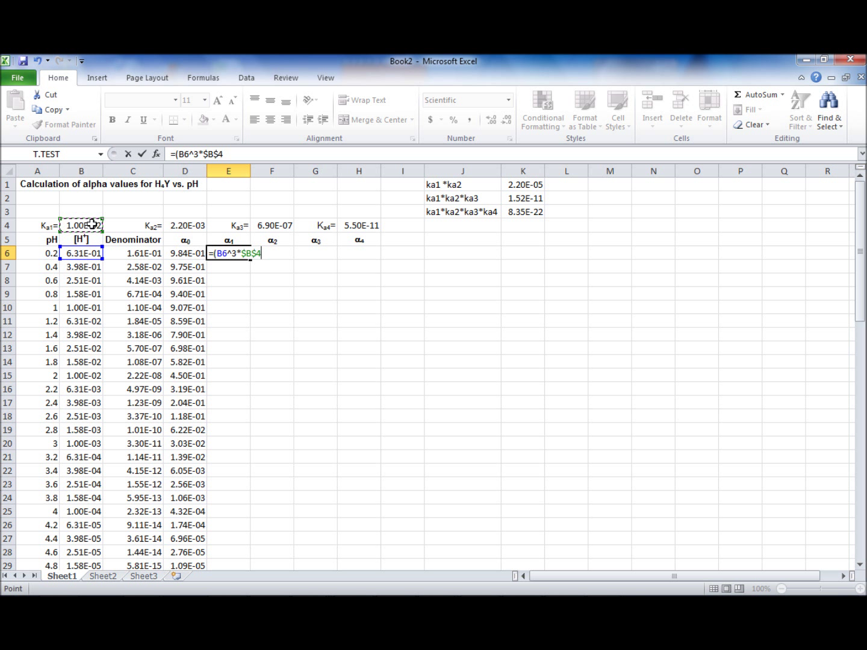
type(")/")
left_click(133, 253)
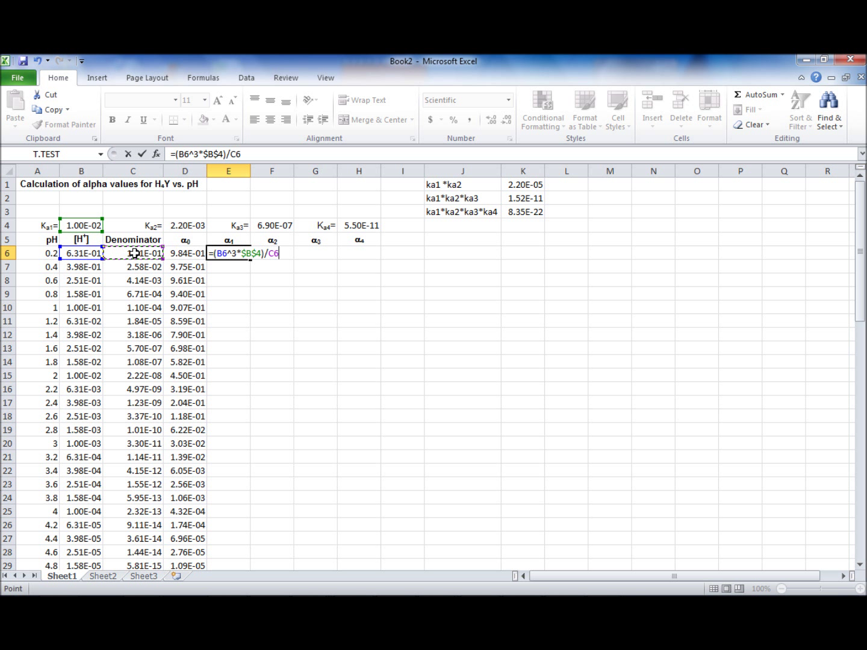
key("Return")
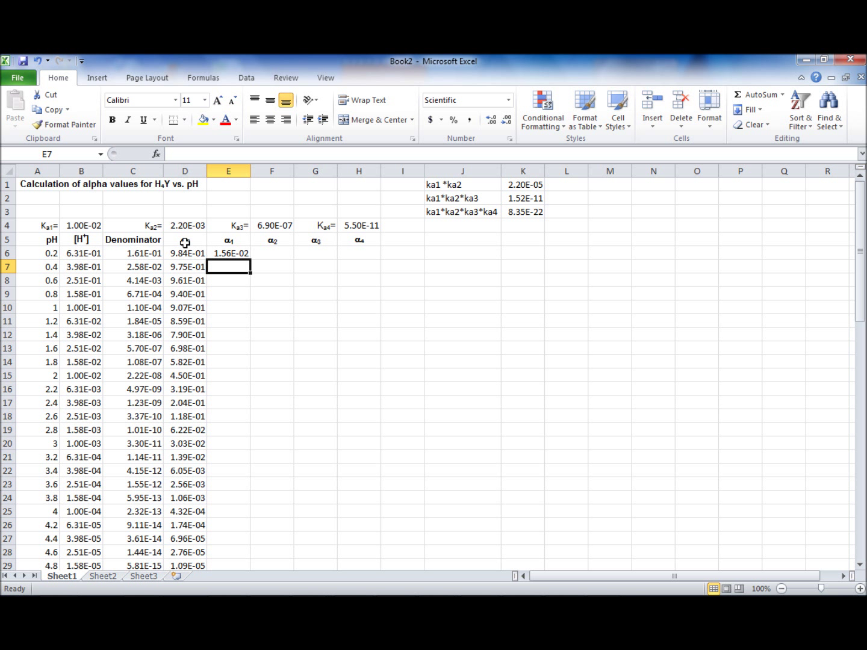
left_click(230, 249)
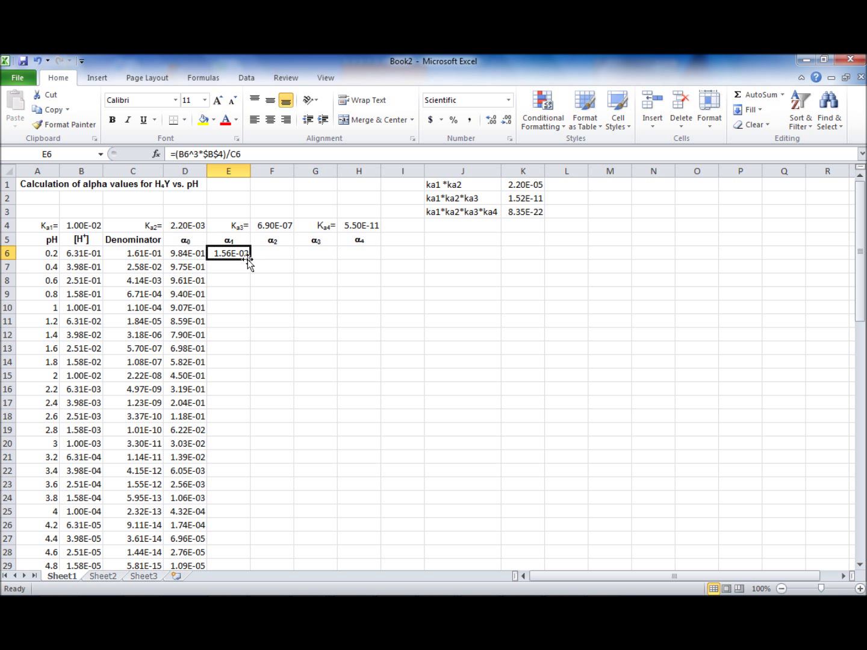
double_click(250, 259)
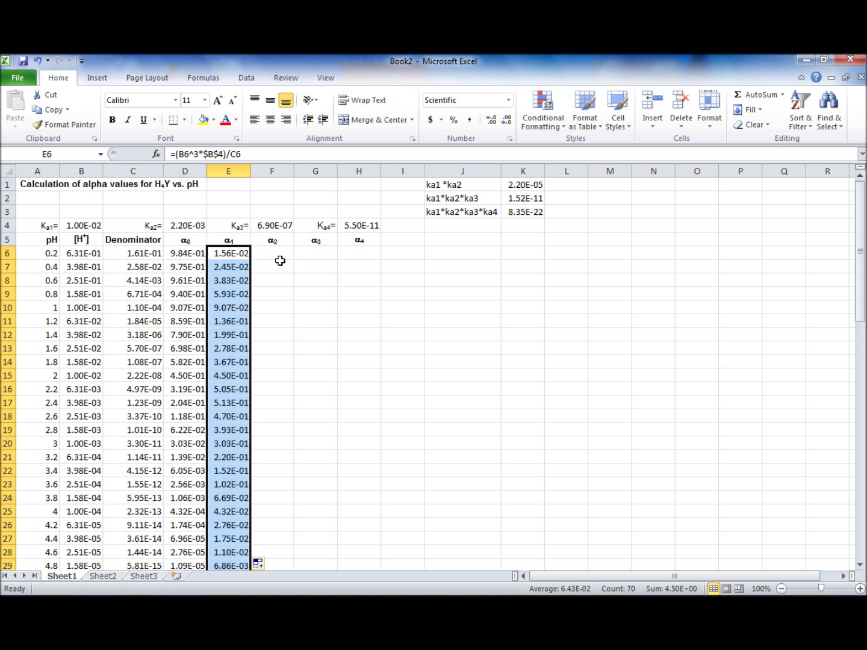
left_click(280, 258)
Enter =(B6^2*$K$1)/C6 in F6 and fill it down column F.
type("=")
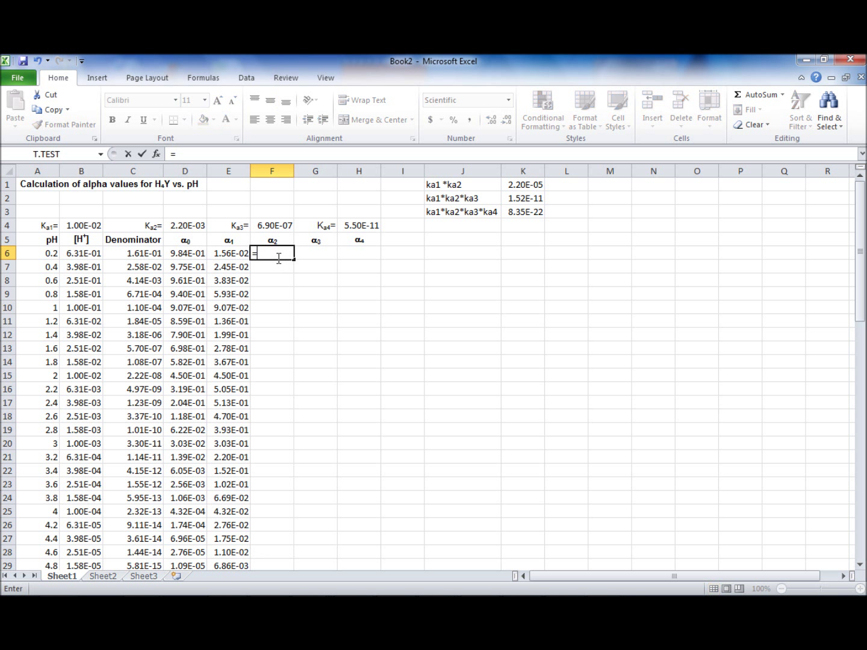
type("(")
left_click(87, 252)
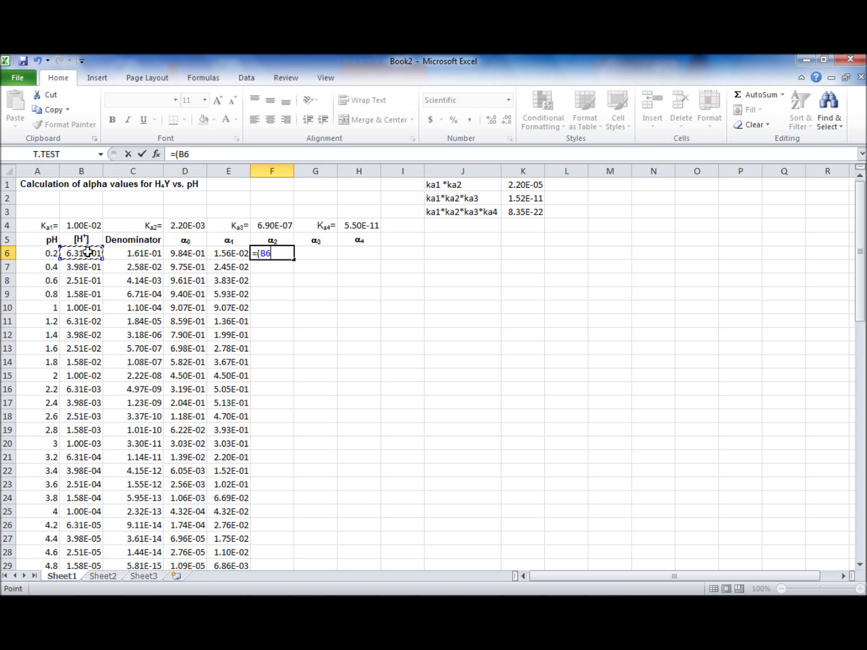
type("^2*")
left_click(521, 189)
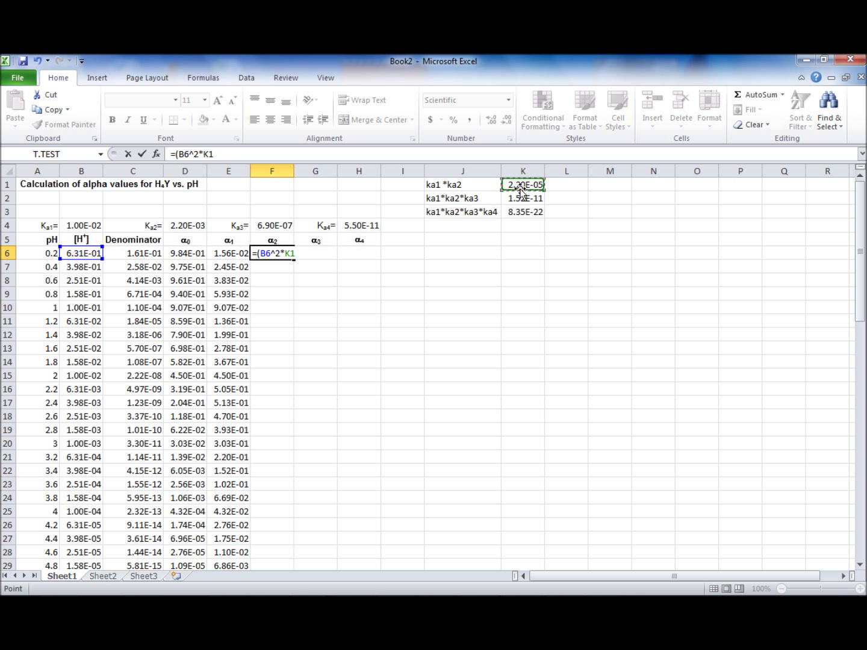
key("F4")
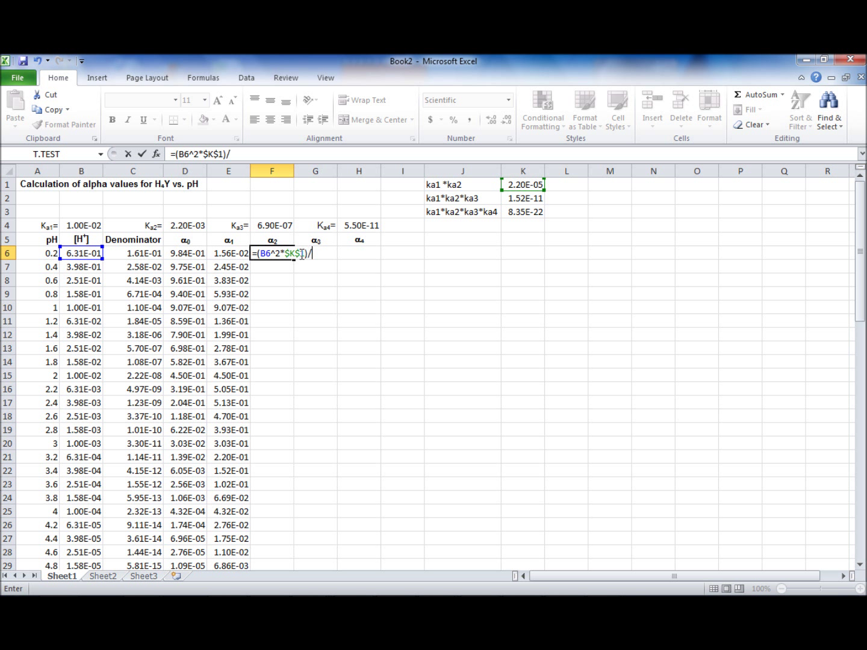
left_click(140, 249)
key("Return")
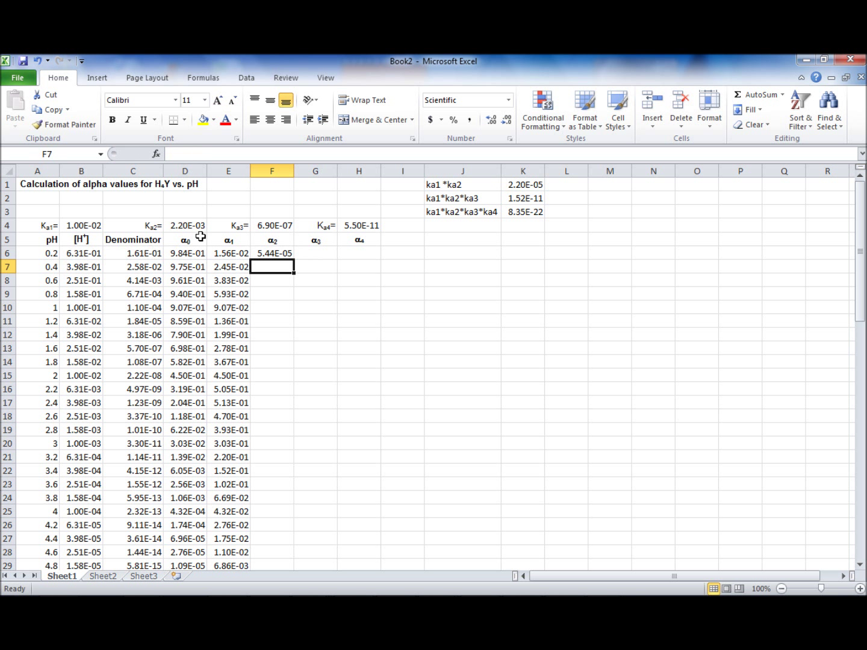
left_click(266, 254)
double_click(295, 261)
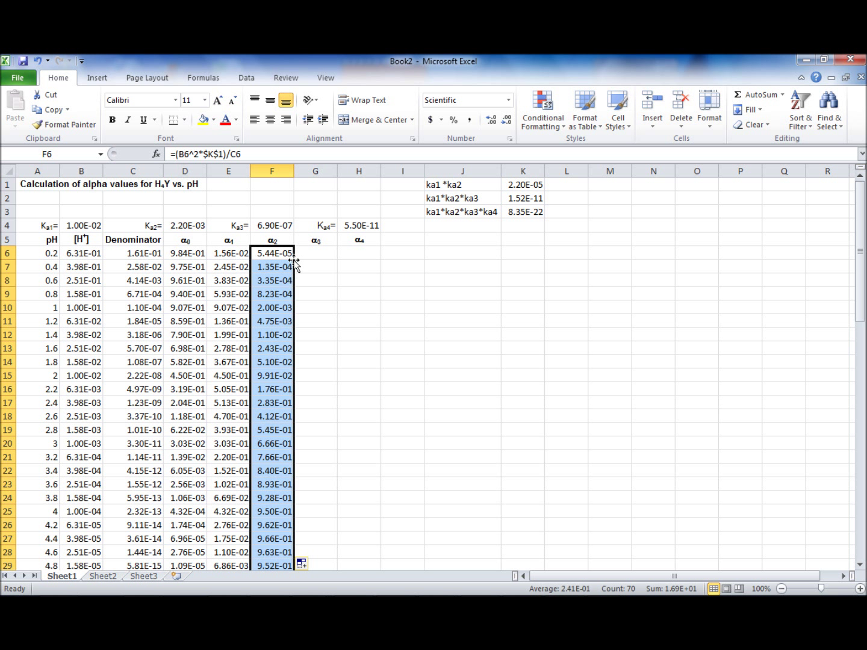
key("Right")
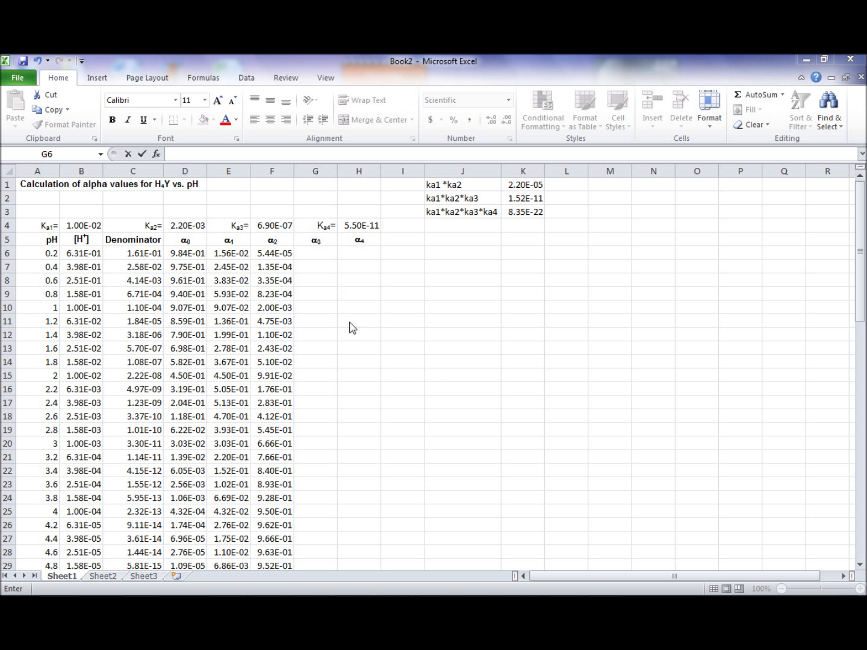
Enter =(B6*$K$2)/C6 in G6 and fill it down column G.
type("=")
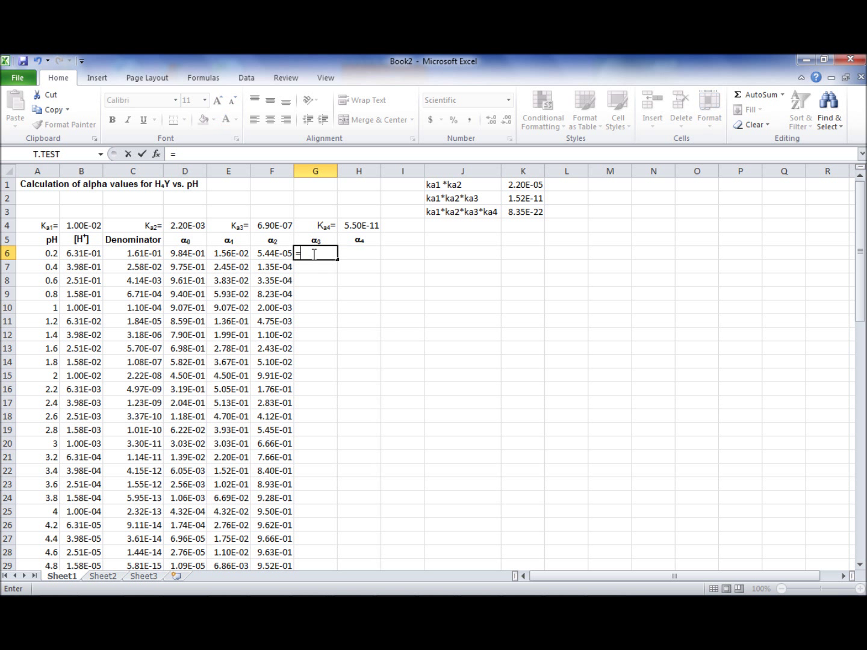
type("(")
left_click(67, 252)
type("*")
left_click(526, 198)
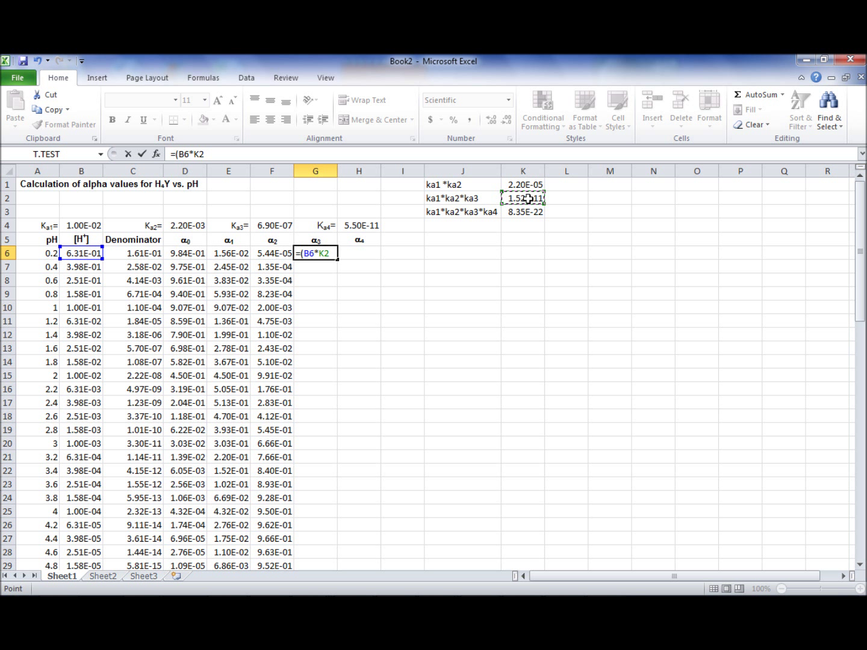
type(")")
left_click(325, 253)
key("F4")
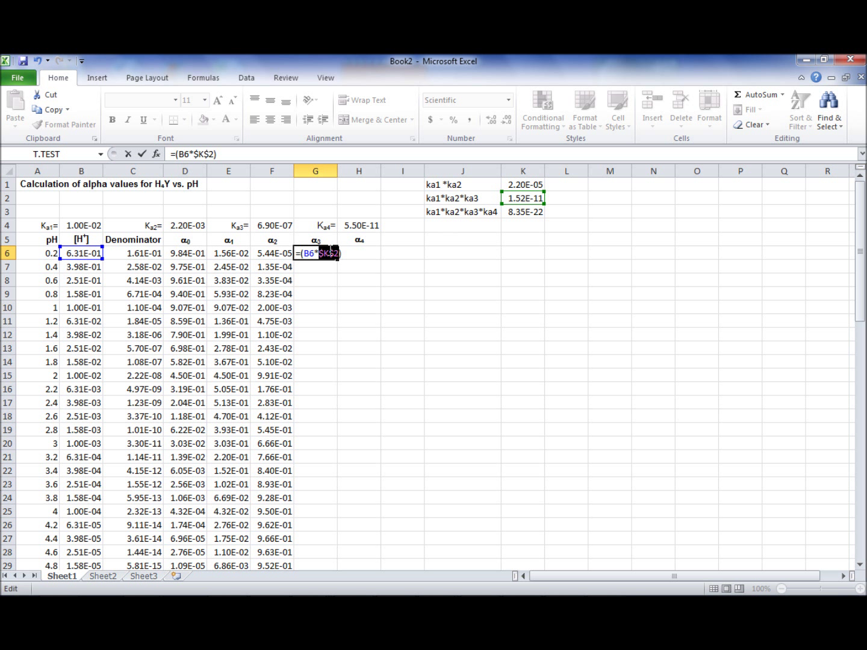
key("End")
type("/")
left_click(148, 254)
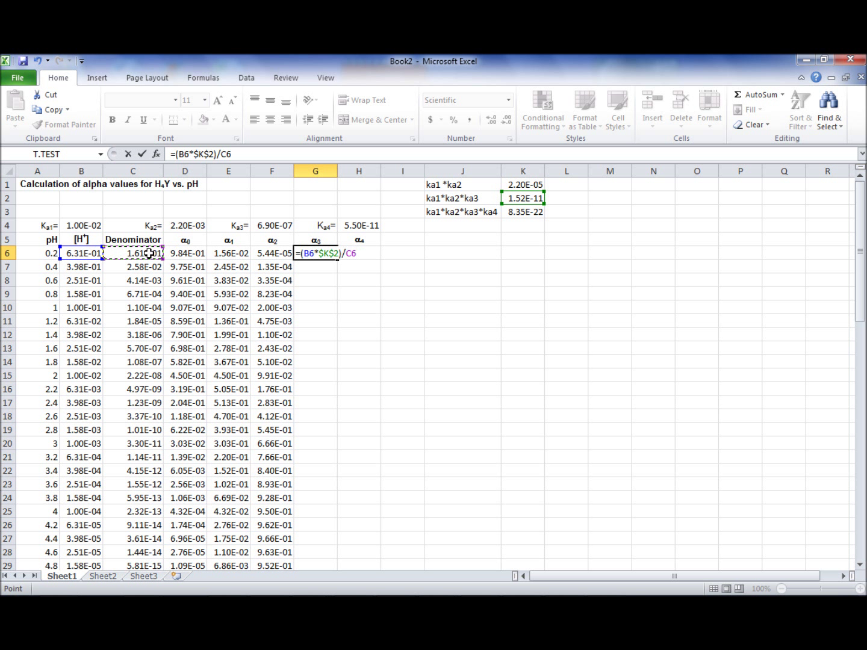
key("Return")
left_click(326, 253)
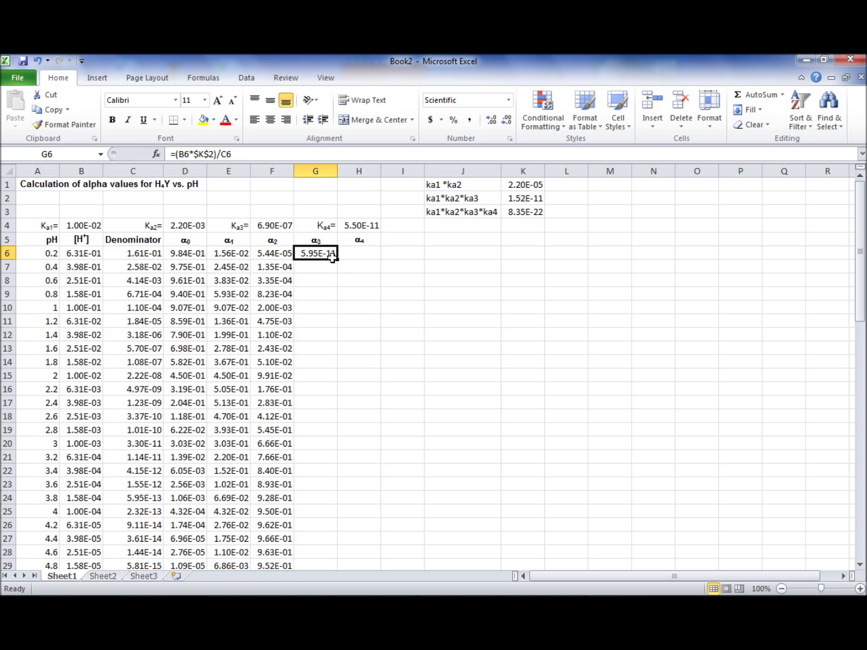
double_click(333, 258)
left_click(363, 256)
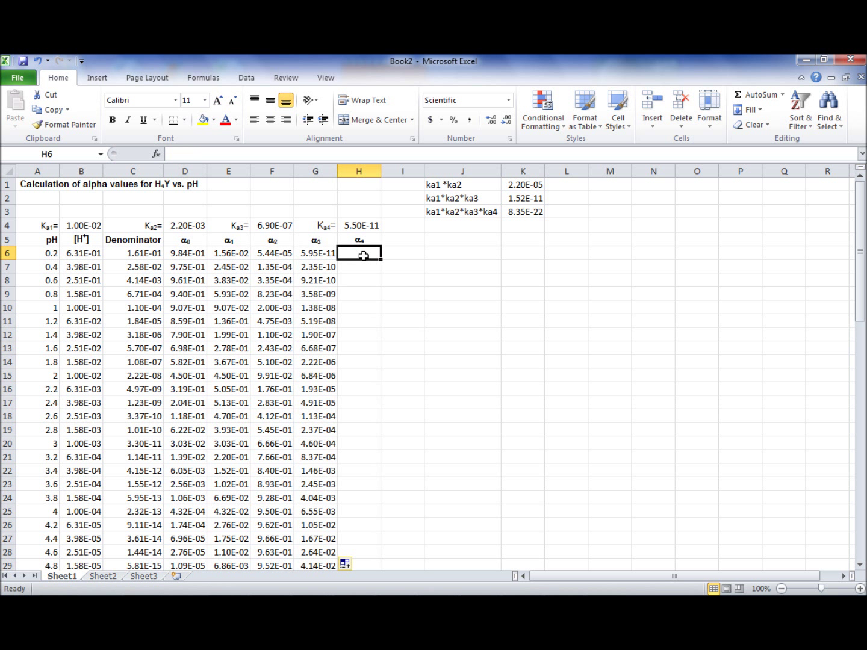
Enter =$K$3/C6 in H6 and fill it down column H.
type("=")
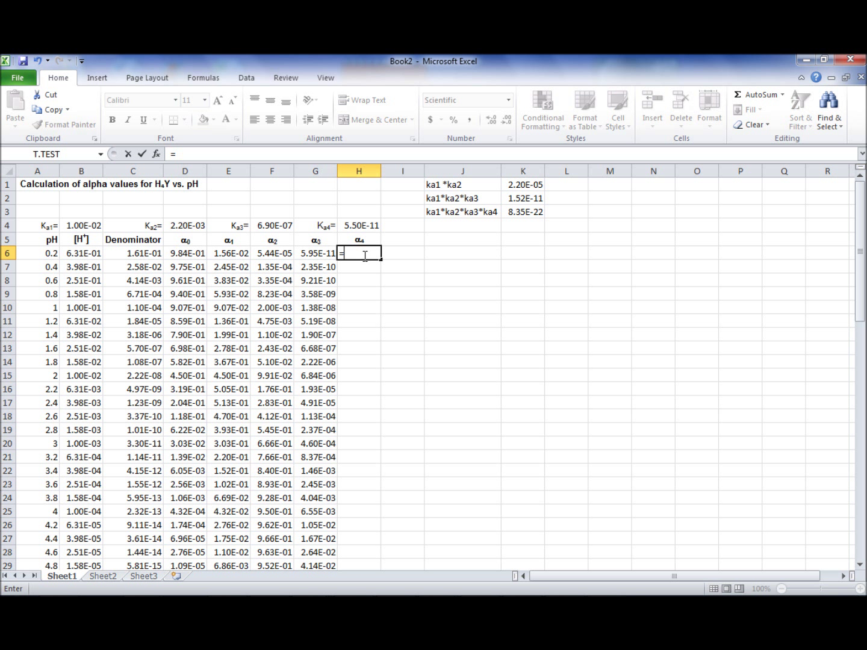
left_click(532, 212)
key("F4")
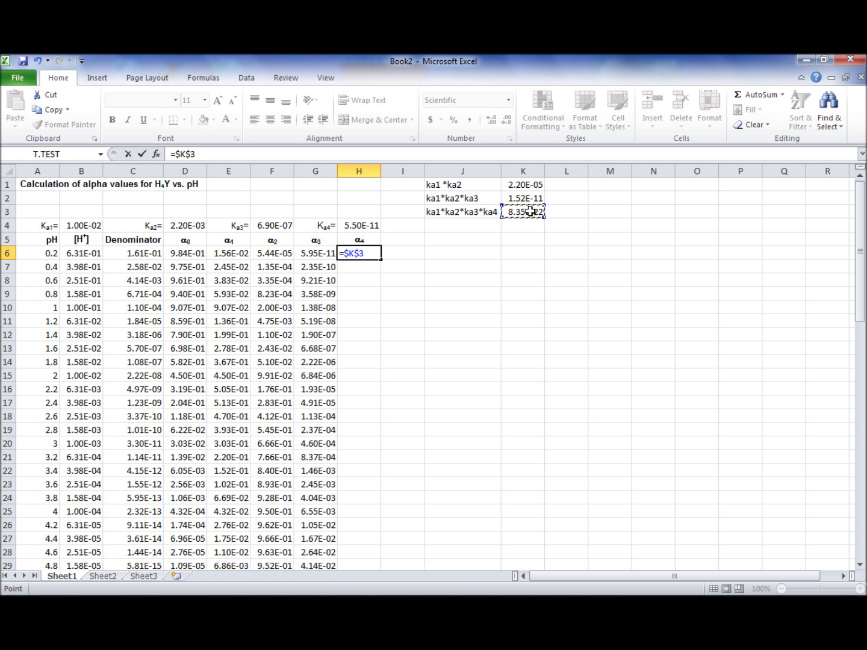
type("/")
left_click(140, 253)
key("Return")
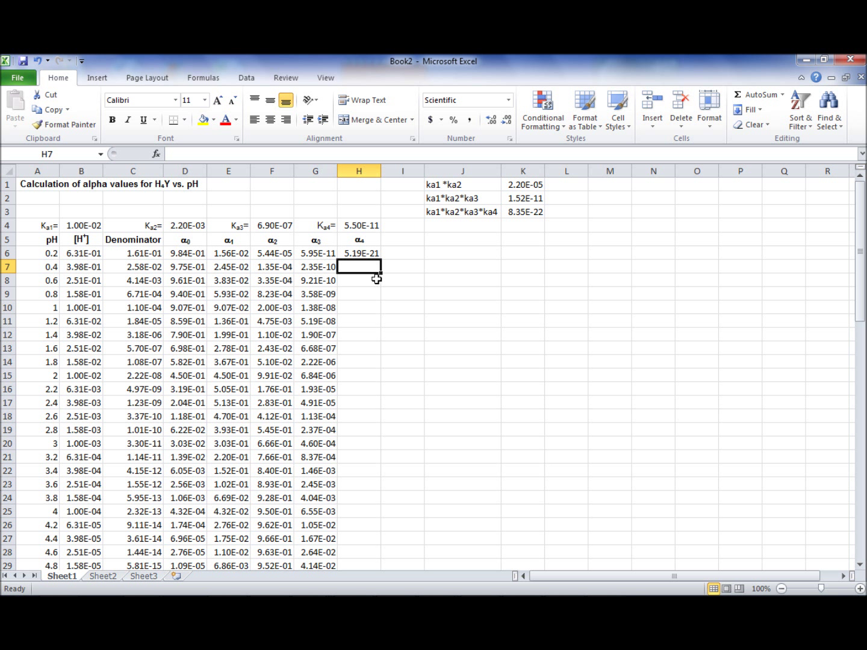
left_click(375, 254)
double_click(381, 260)
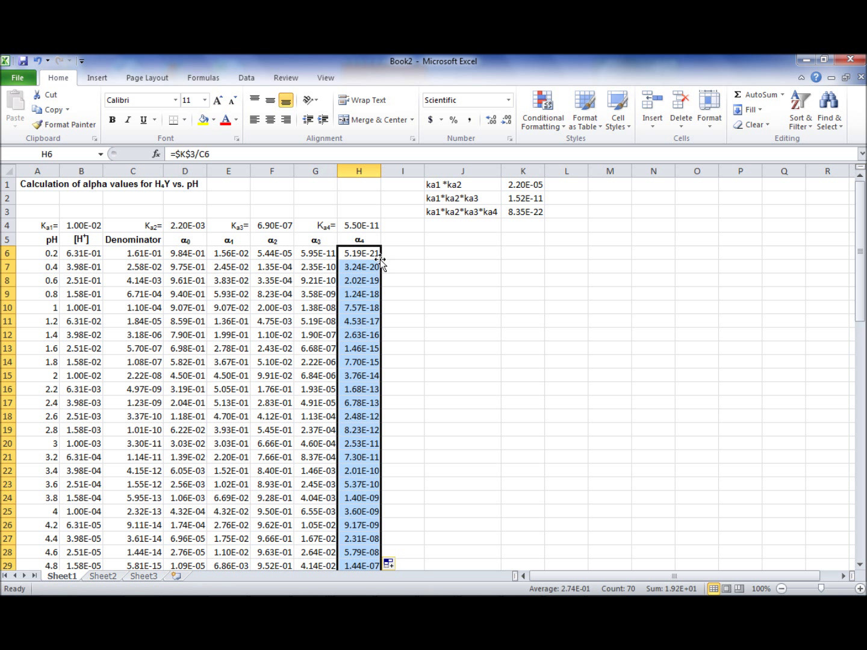
left_click(403, 389)
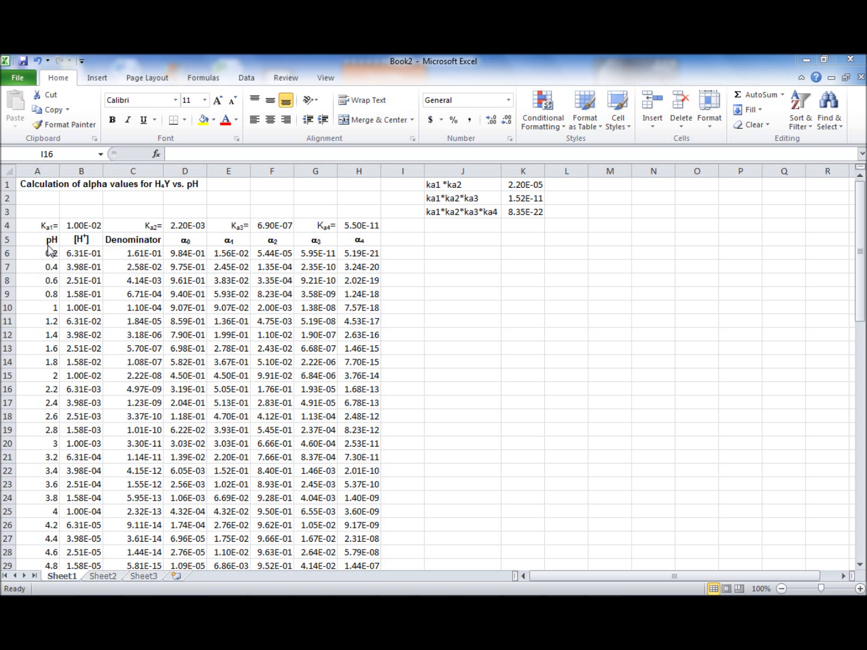
Select the pH range A5:A75 together with the α0 range D5:D75.
left_click_drag(51, 240, 54, 540)
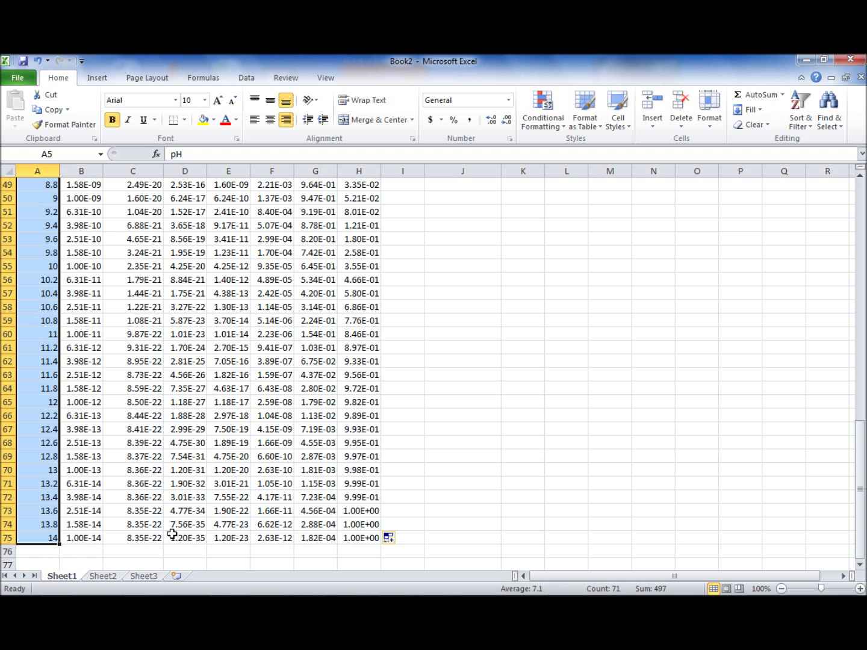
left_click_drag(860, 536, 860, 299)
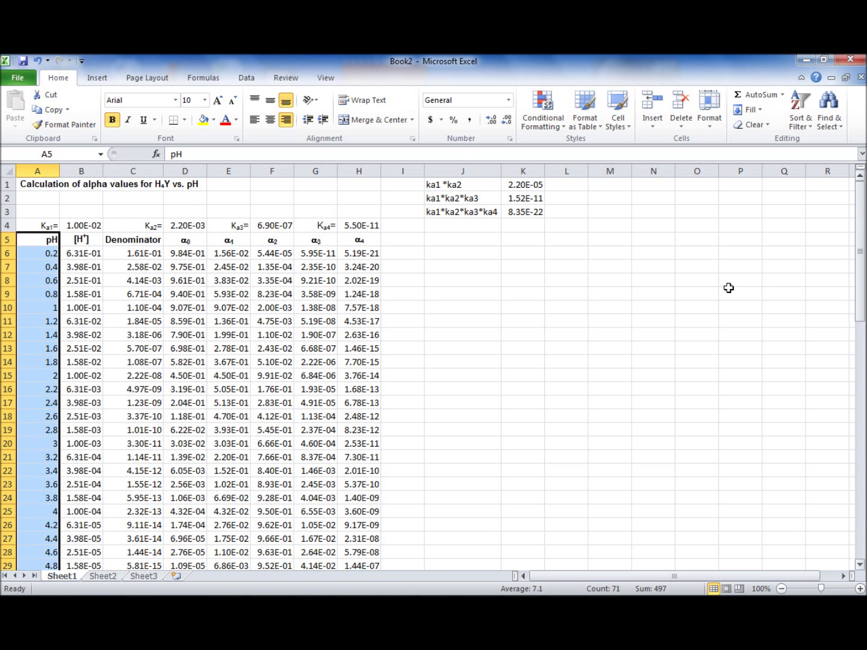
left_click_drag(185, 240, 190, 537)
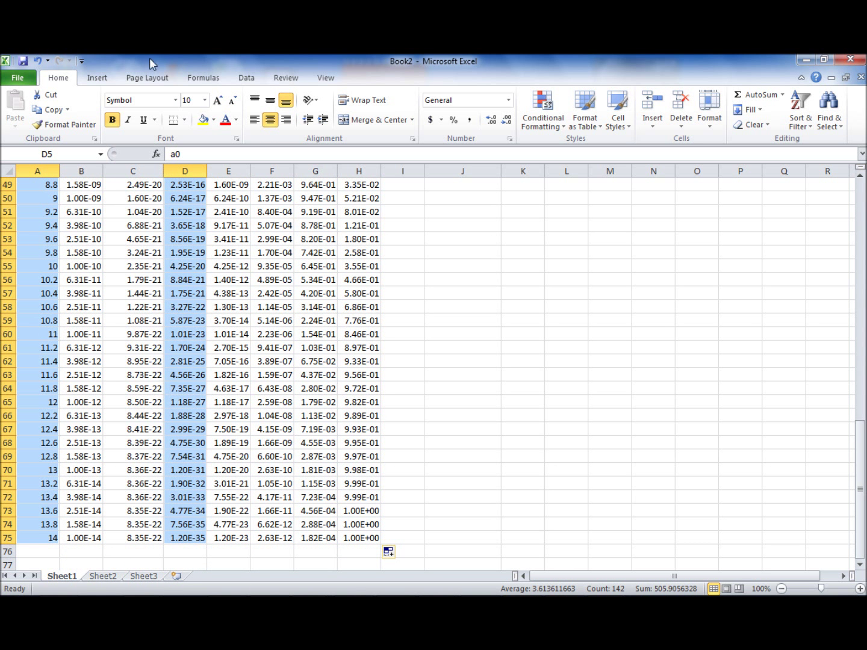
Insert a Scatter with Smooth Lines chart from the selected pH and α0 data.
left_click(93, 79)
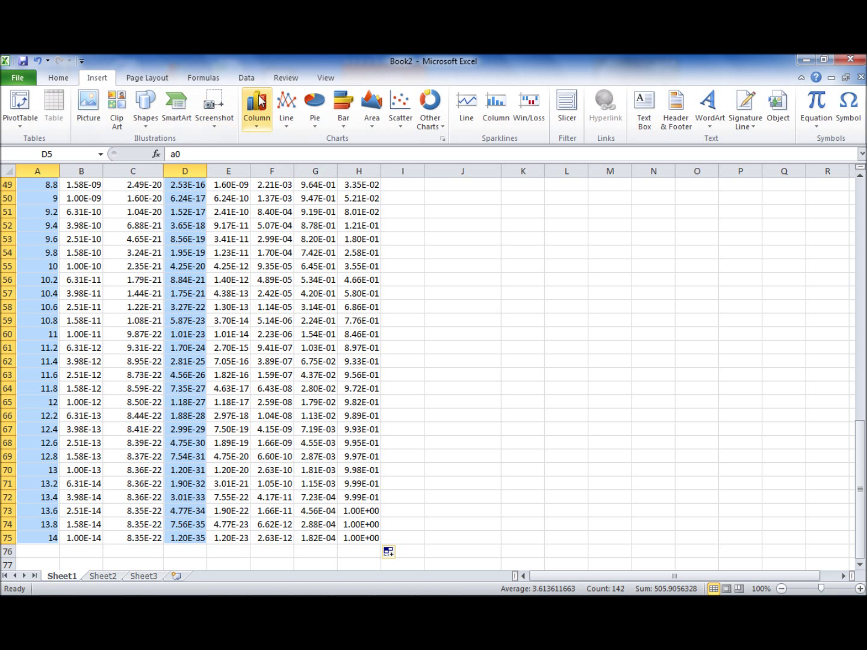
left_click(401, 114)
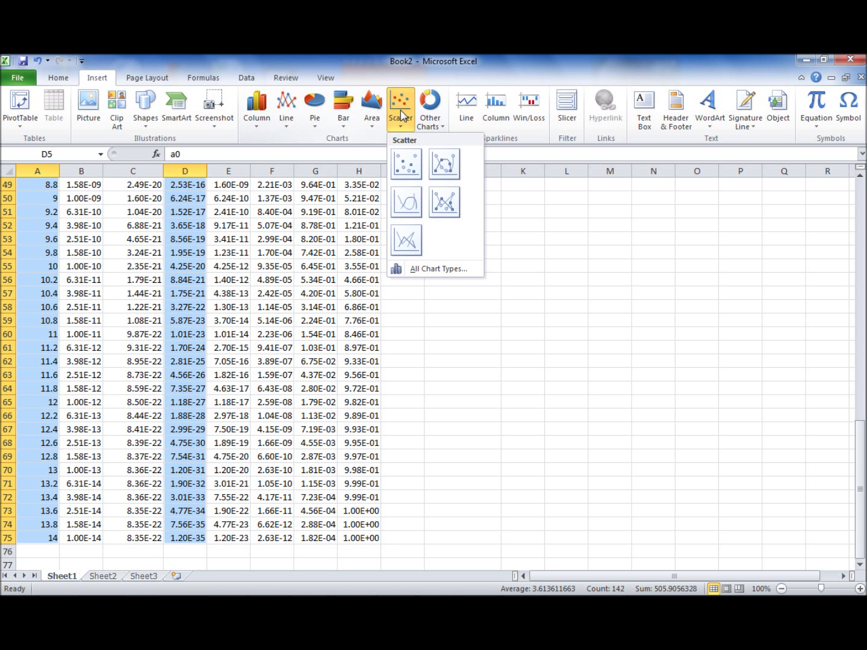
left_click(406, 206)
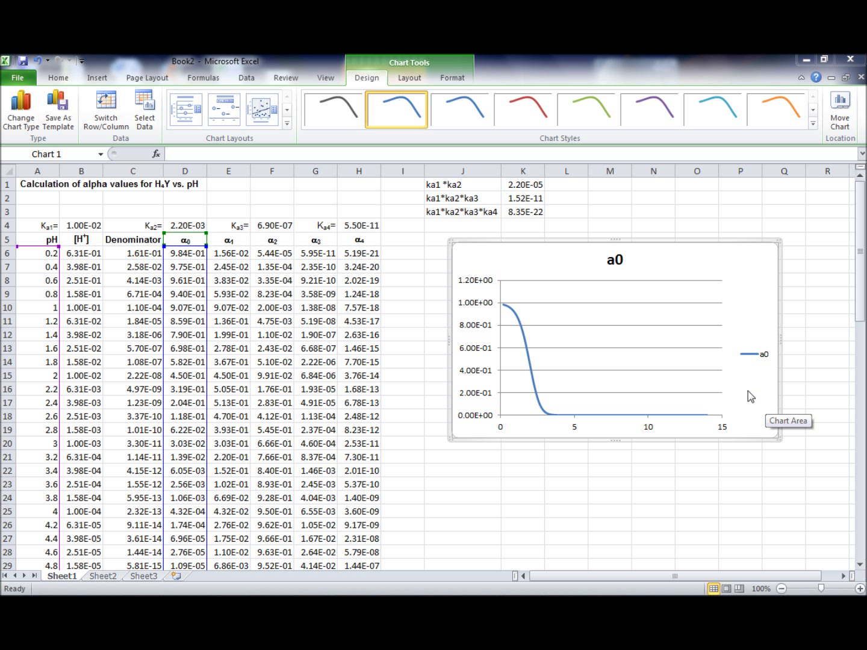
In Select Data, add a series named from E5 with X values A6:A75.
right_click(733, 325)
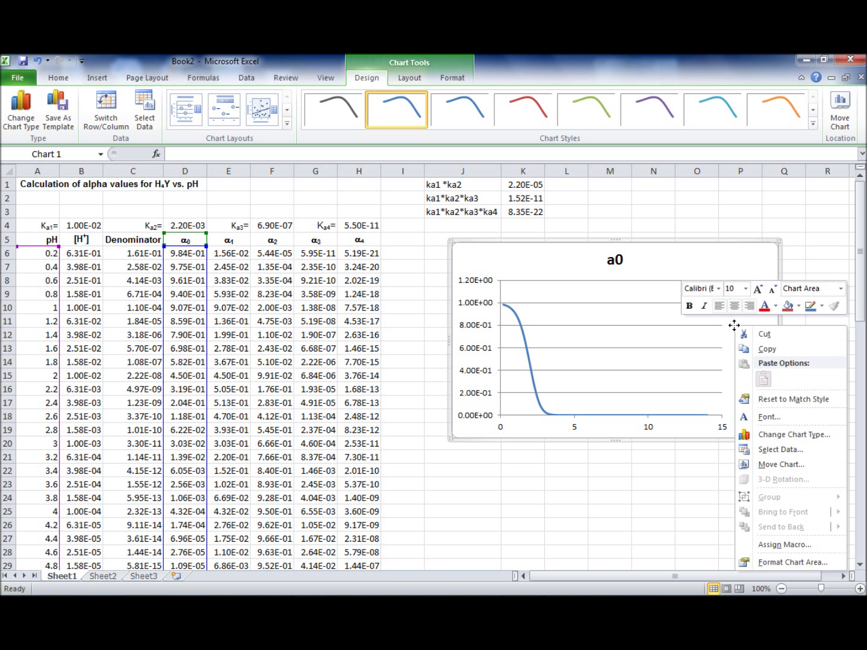
left_click(762, 455)
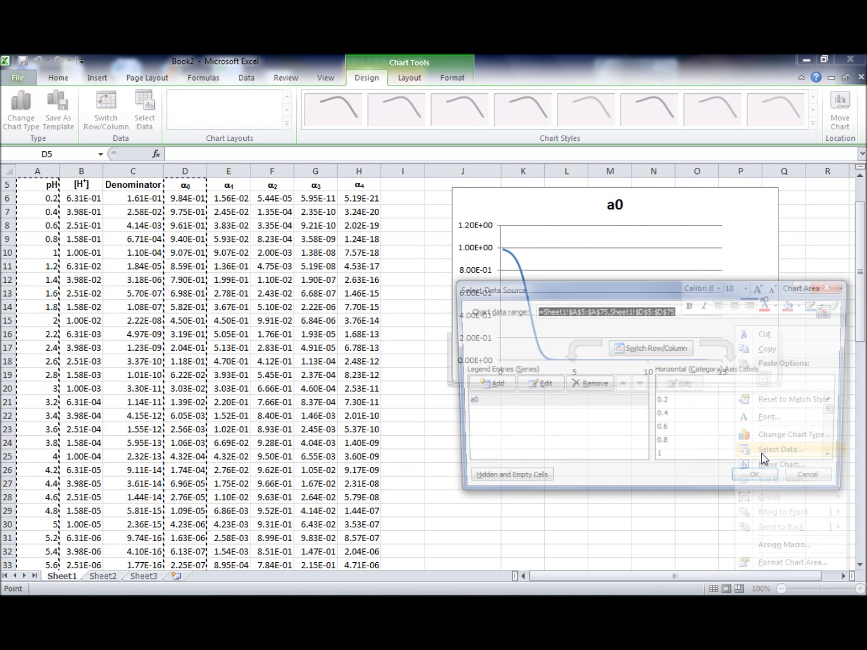
left_click(488, 386)
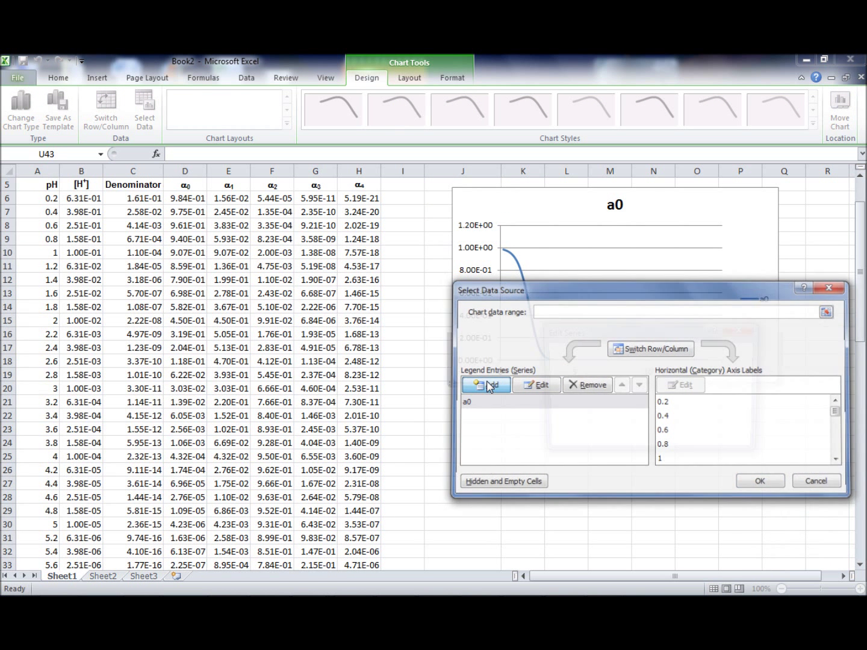
left_click(227, 187)
left_click(566, 395)
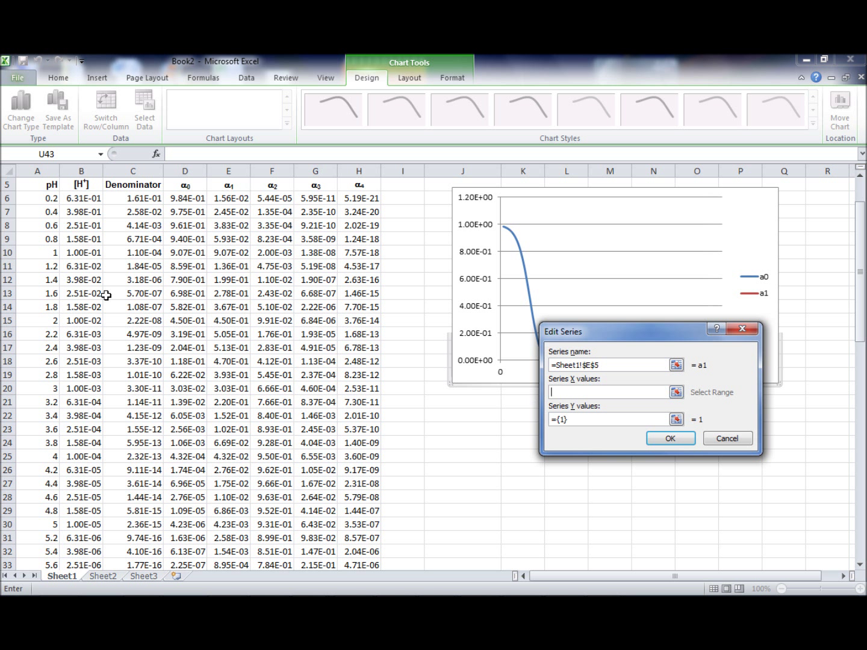
left_click_drag(45, 198, 45, 538)
Set the new series' Y values to E6:E75 and confirm it.
left_click(592, 419)
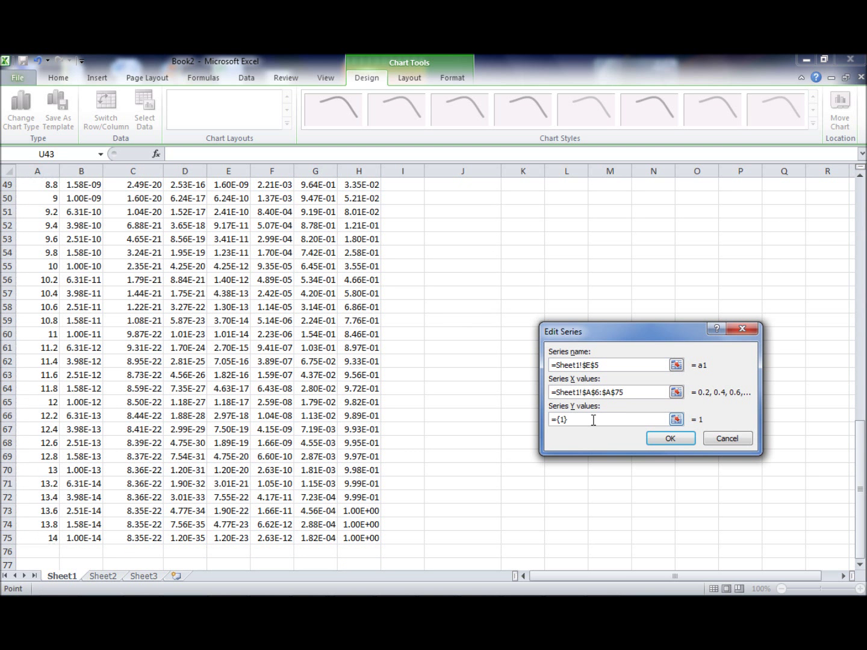
key("BackSpace")
key("BackSpace")
key("BackSpace")
key("BackSpace")
left_click_drag(860, 489, 861, 310)
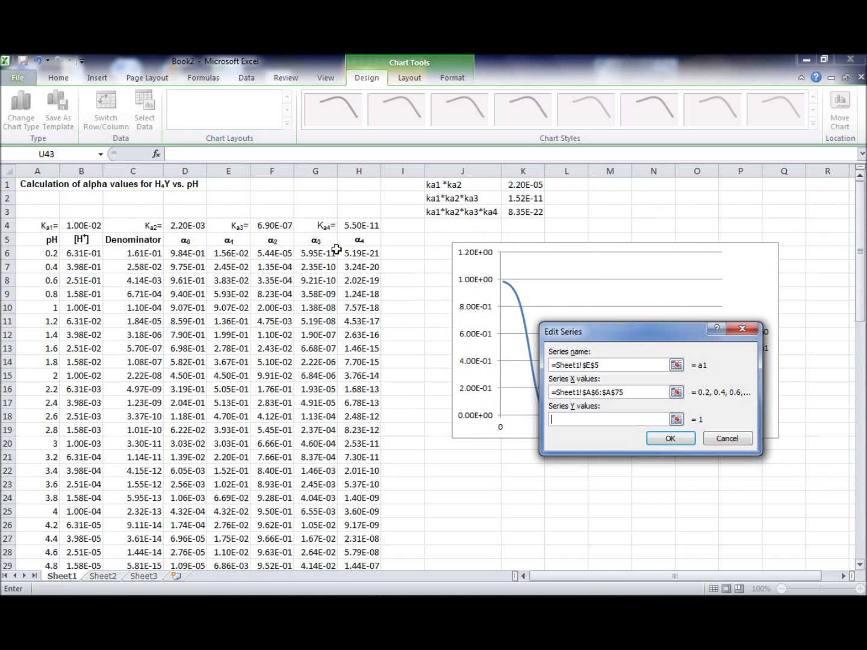
left_click(231, 254)
left_click_drag(232, 254, 228, 540)
left_click(683, 437)
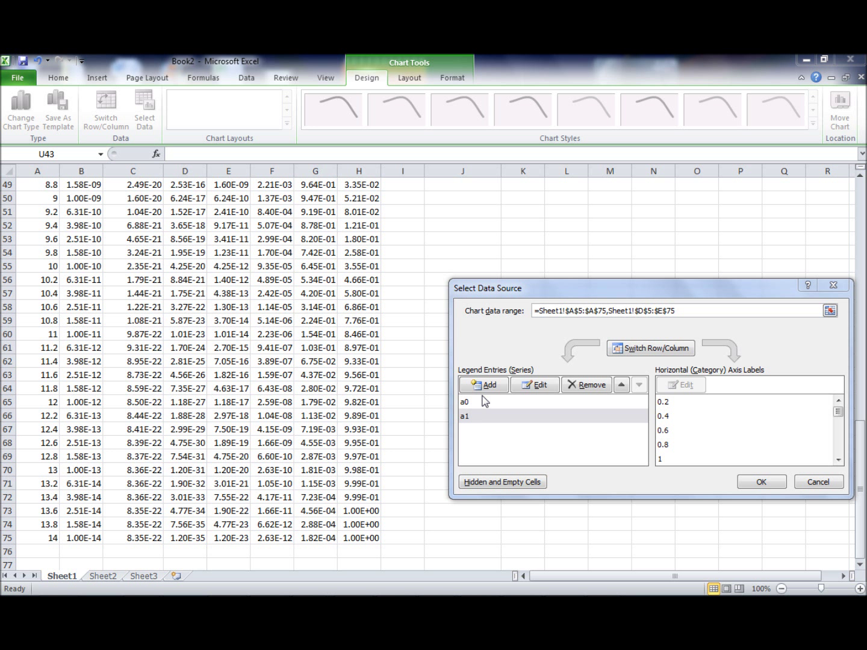
Add series a2 with name F5, X values A6:A75 and Y values F6:F75.
left_click(488, 388)
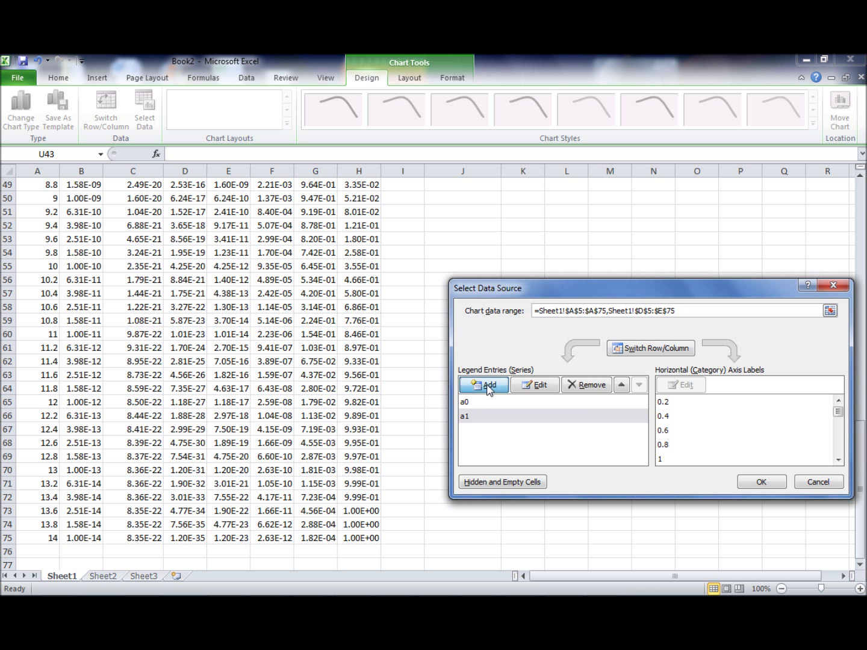
left_click_drag(860, 436, 846, 180)
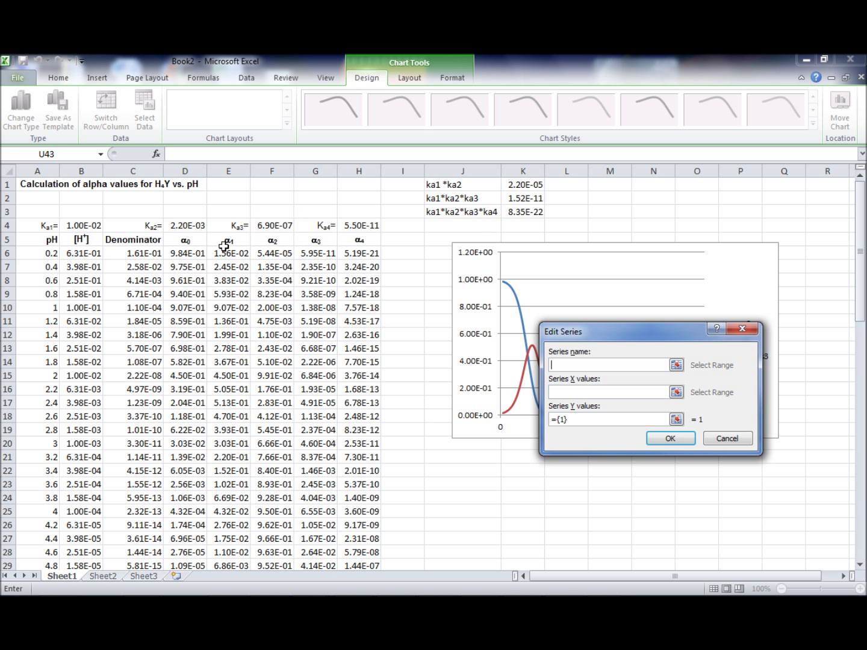
left_click(276, 239)
left_click(606, 391)
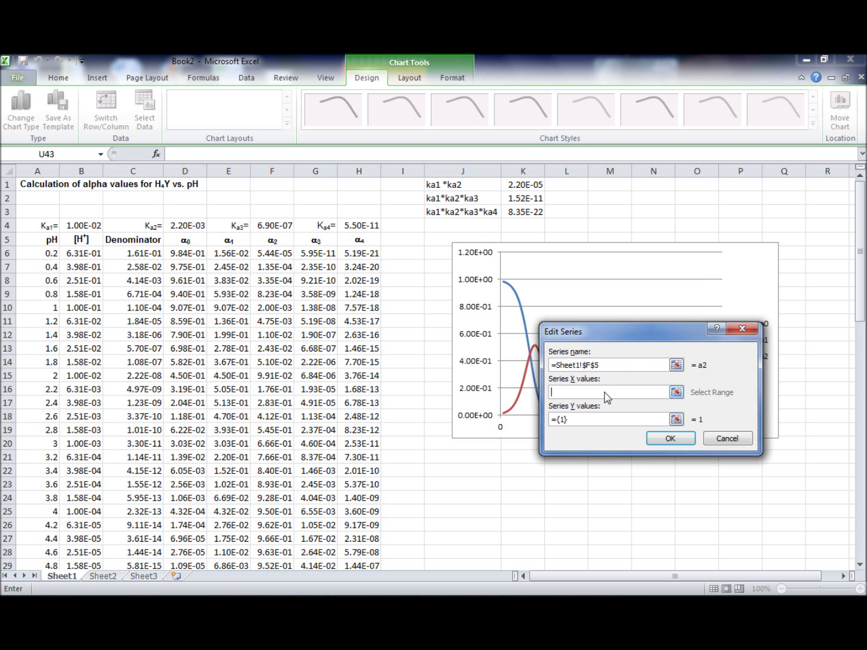
left_click_drag(48, 253, 56, 540)
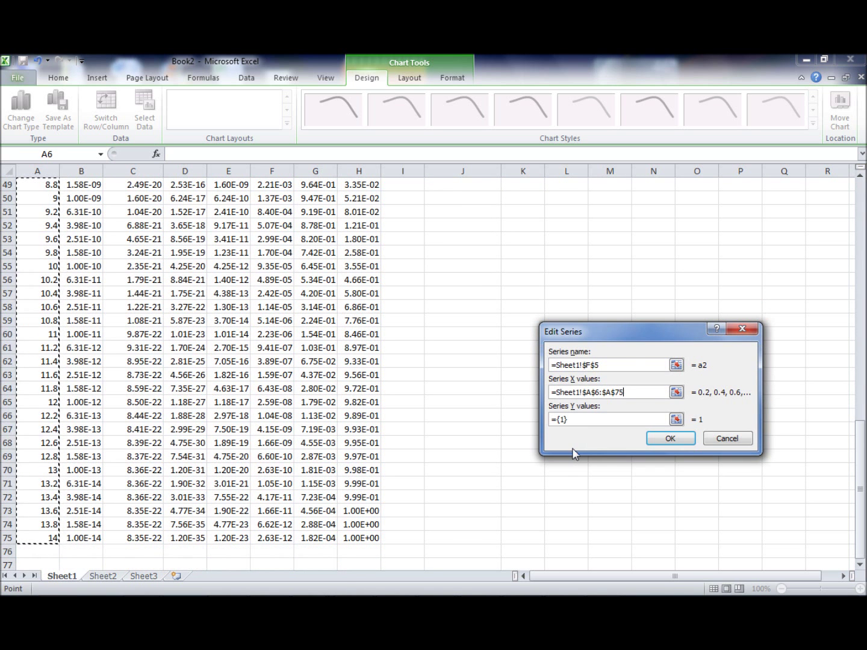
left_click(587, 420)
key("BackSpace")
key("BackSpace")
key("BackSpace")
key("BackSpace")
left_click_drag(862, 445, 863, 209)
left_click_drag(272, 252, 275, 535)
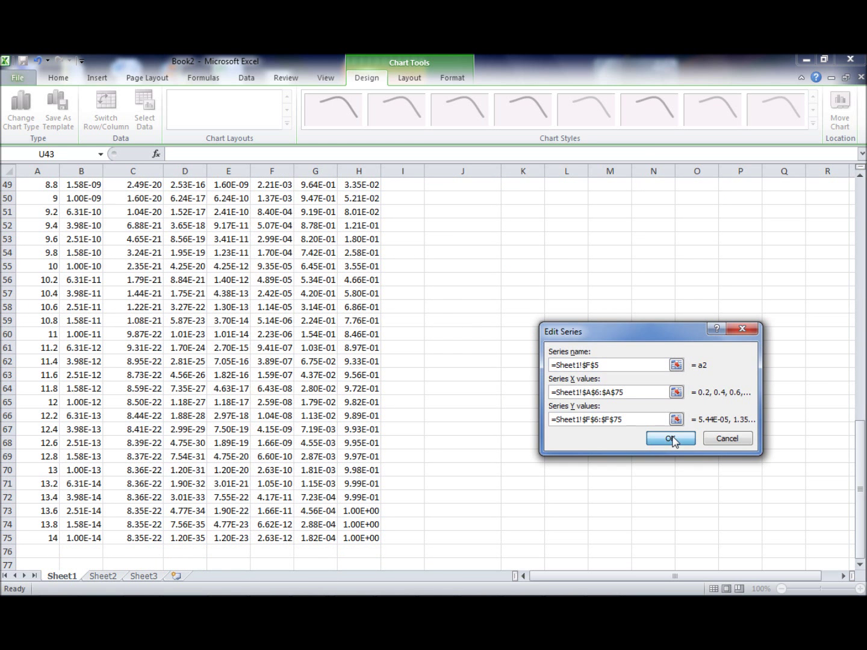
left_click(670, 439)
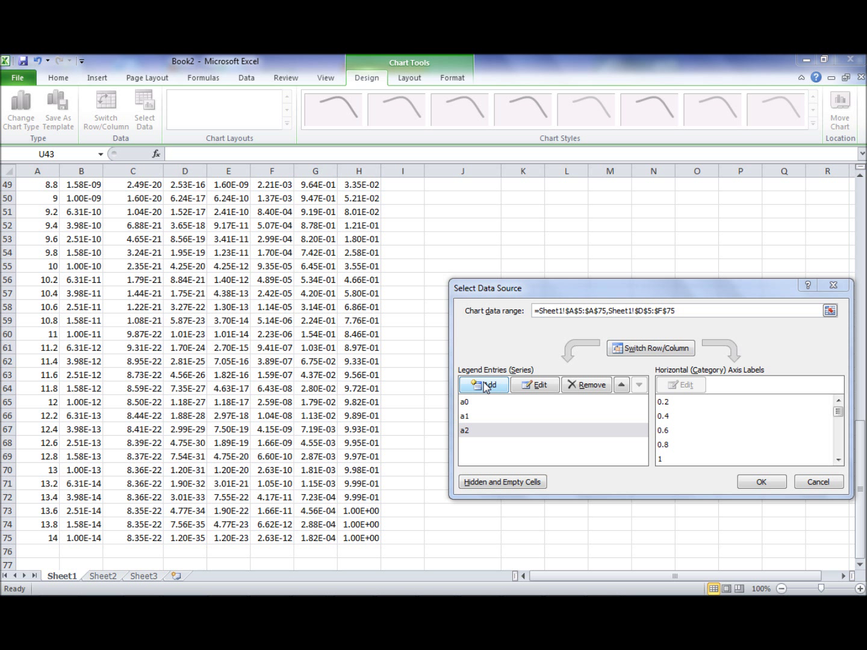
Add series a3 with name G5, X values A6:A75 and Y values G6:G75.
left_click(485, 385)
left_click_drag(860, 448, 860, 199)
left_click(316, 240)
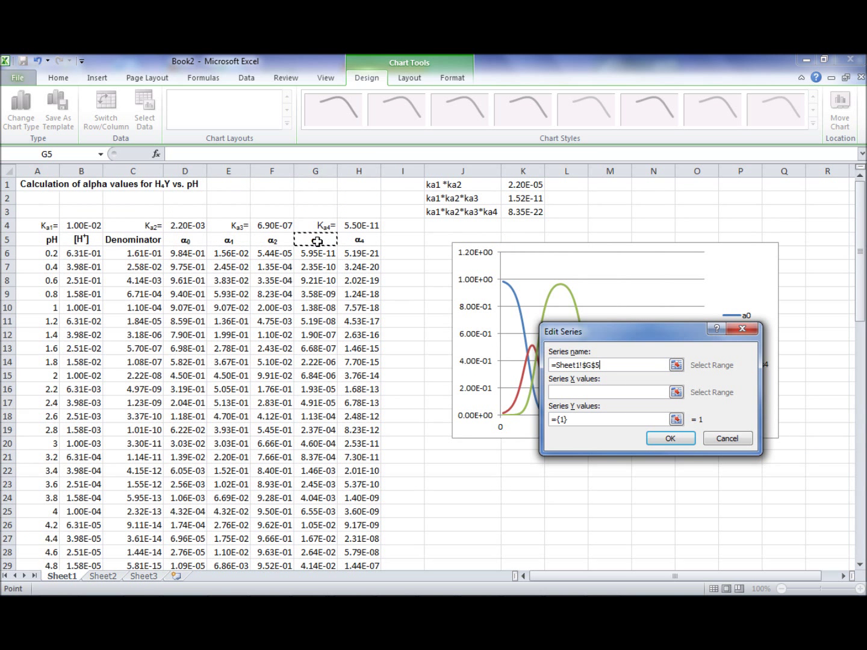
left_click_drag(62, 255, 38, 531)
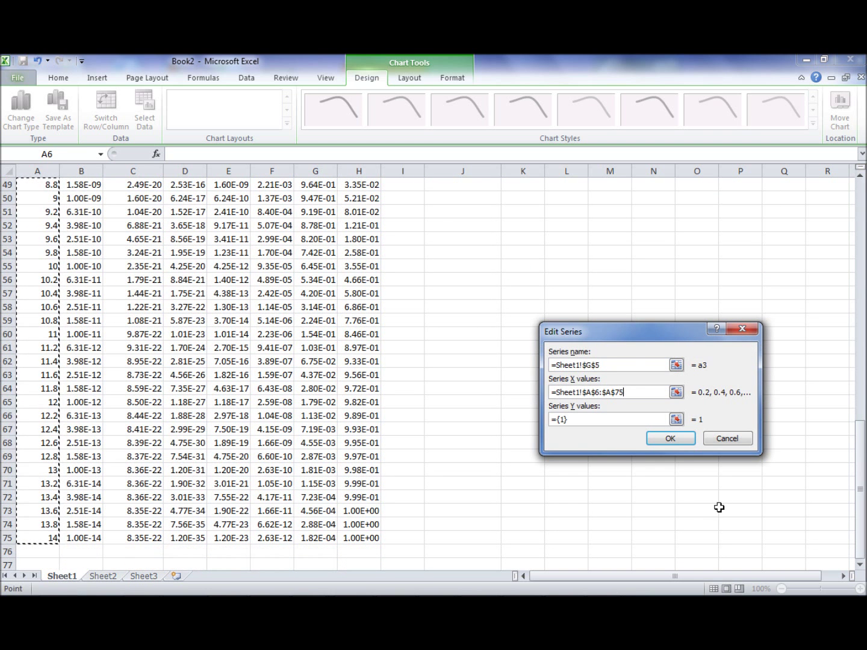
left_click(607, 420)
key("BackSpace")
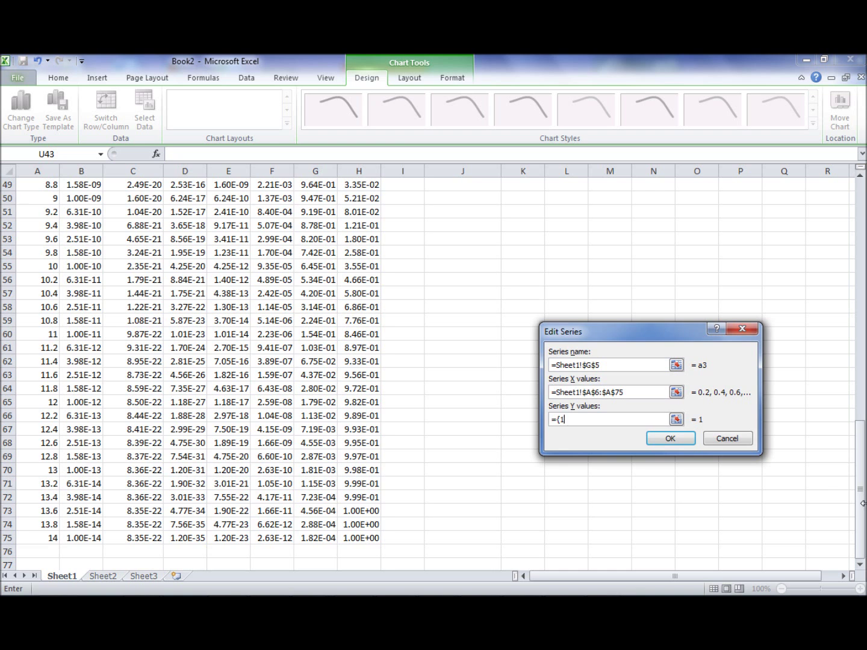
left_click_drag(861, 543, 828, 260)
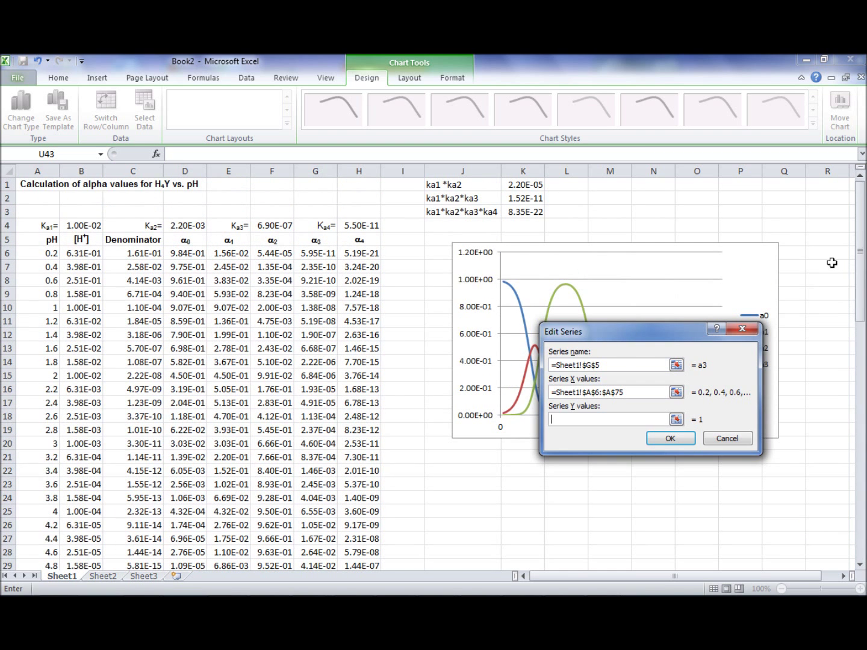
left_click_drag(315, 254, 315, 537)
left_click(670, 438)
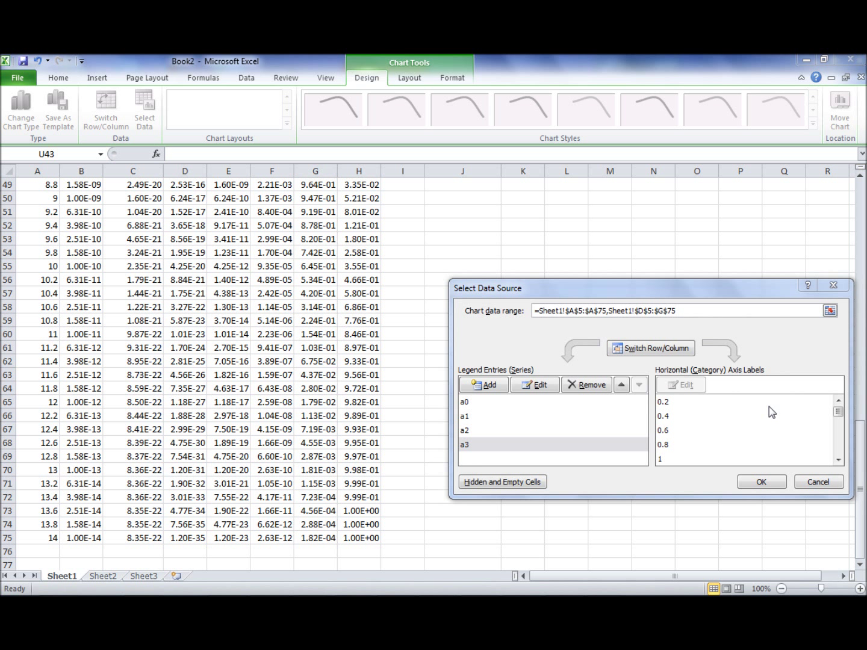
Add a series named from H5 with X values A6:A75.
left_click(488, 385)
left_click_drag(863, 471, 863, 253)
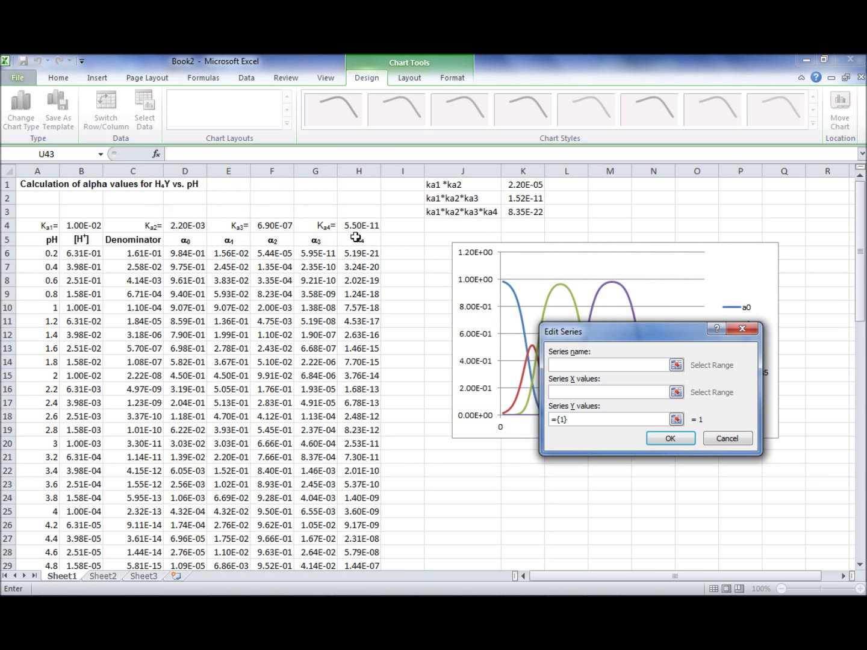
left_click(357, 239)
left_click(592, 391)
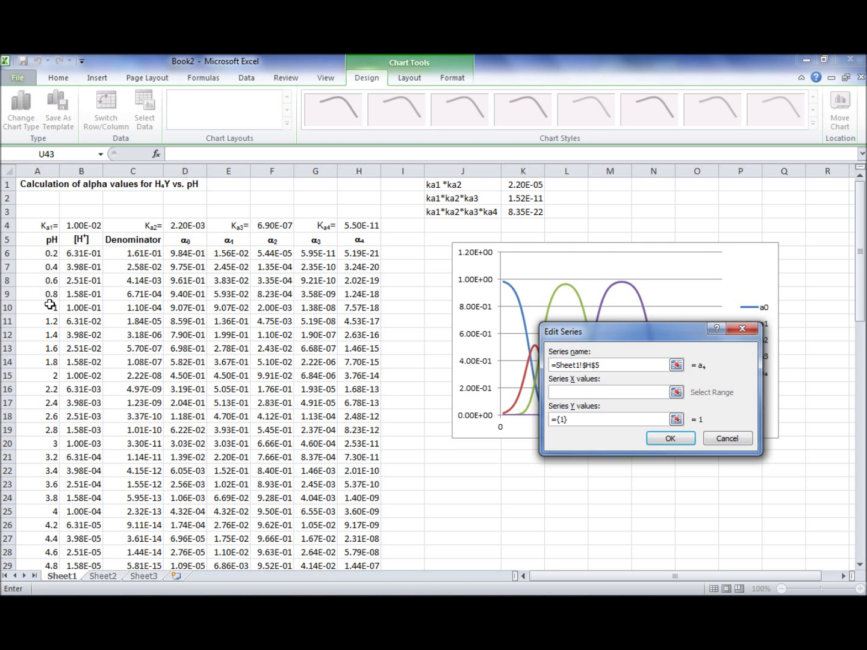
left_click_drag(41, 252, 54, 545)
Set its Y values to H6:H75 and confirm the chart's data changes.
left_click_drag(862, 498, 860, 253)
left_click(593, 419)
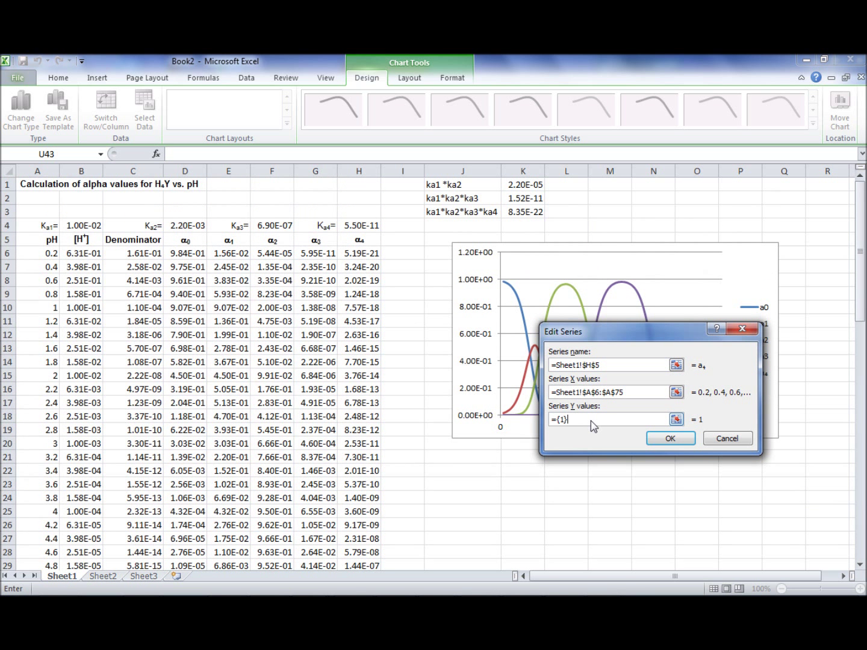
key("BackSpace")
key("BackSpace")
key("BackSpace")
key("BackSpace")
left_click_drag(371, 253, 377, 536)
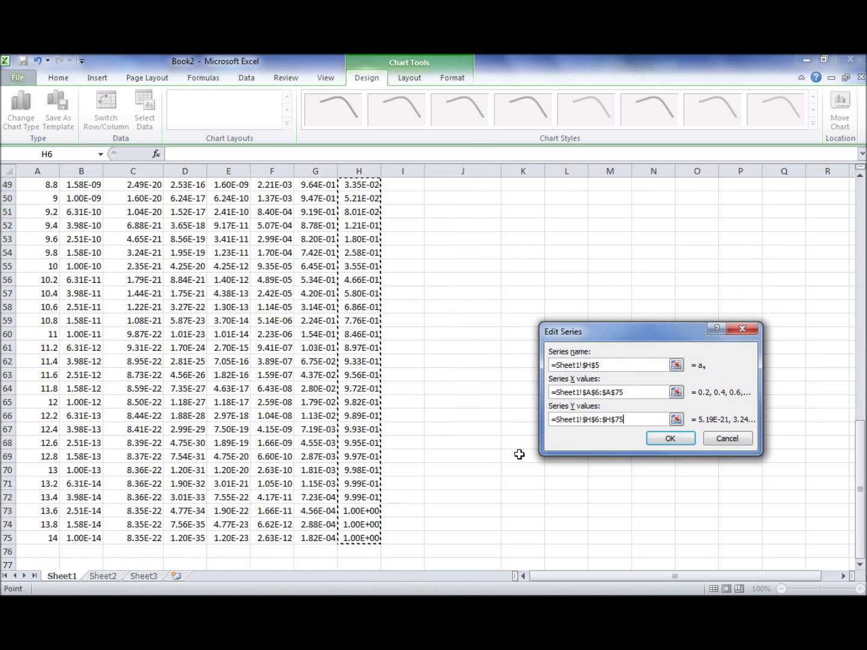
left_click(669, 438)
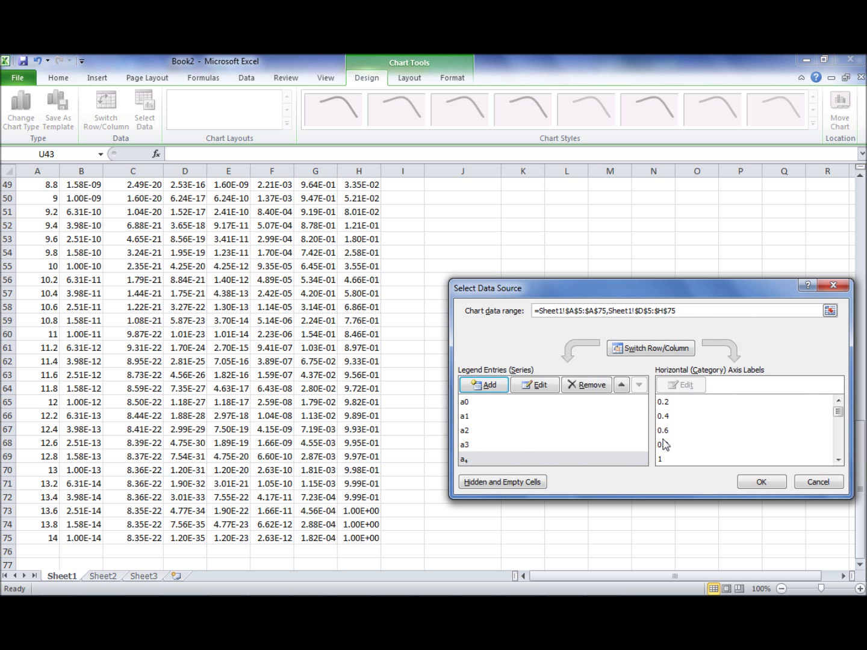
left_click(769, 484)
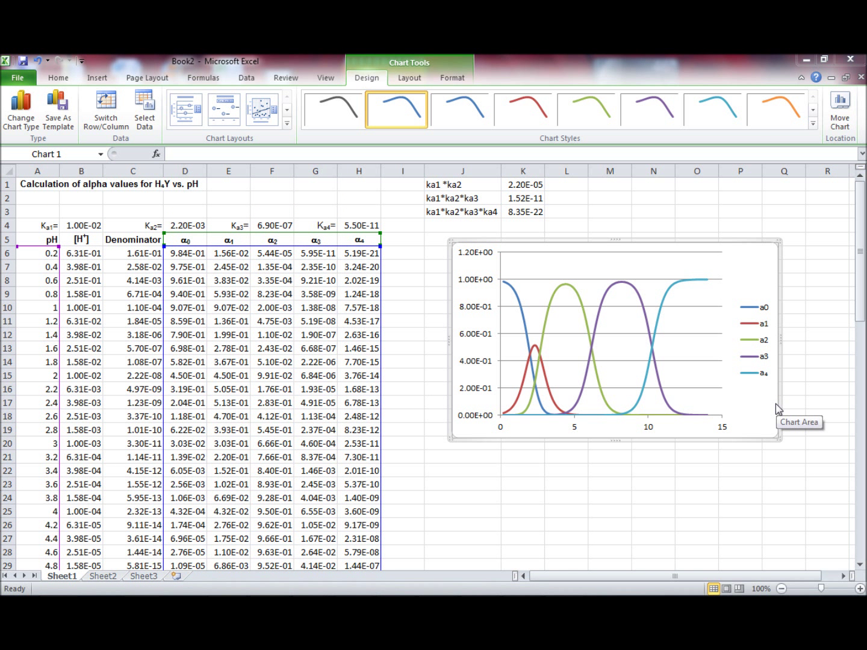
right_click(736, 391)
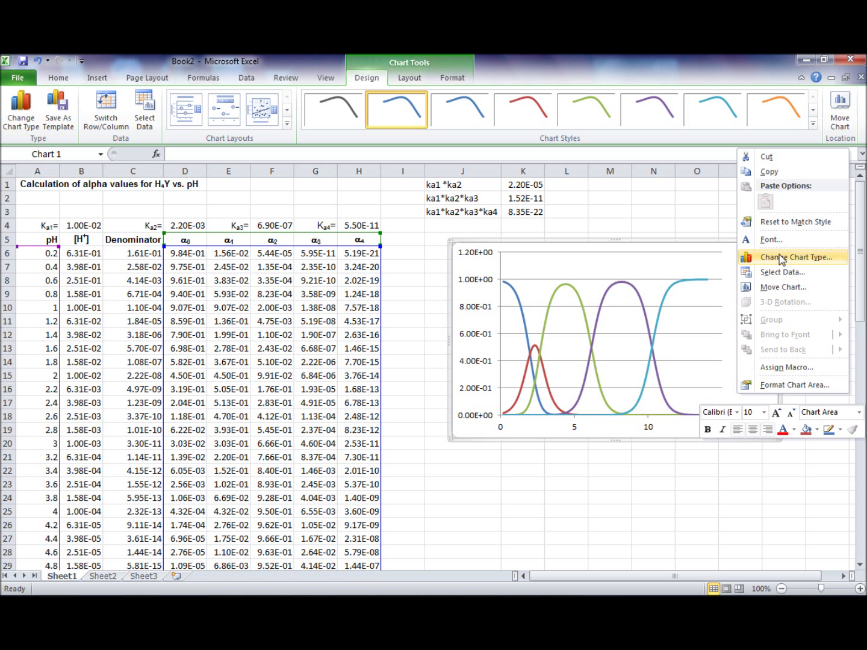
Move the chart onto a new chart sheet named Chart1.
left_click(772, 288)
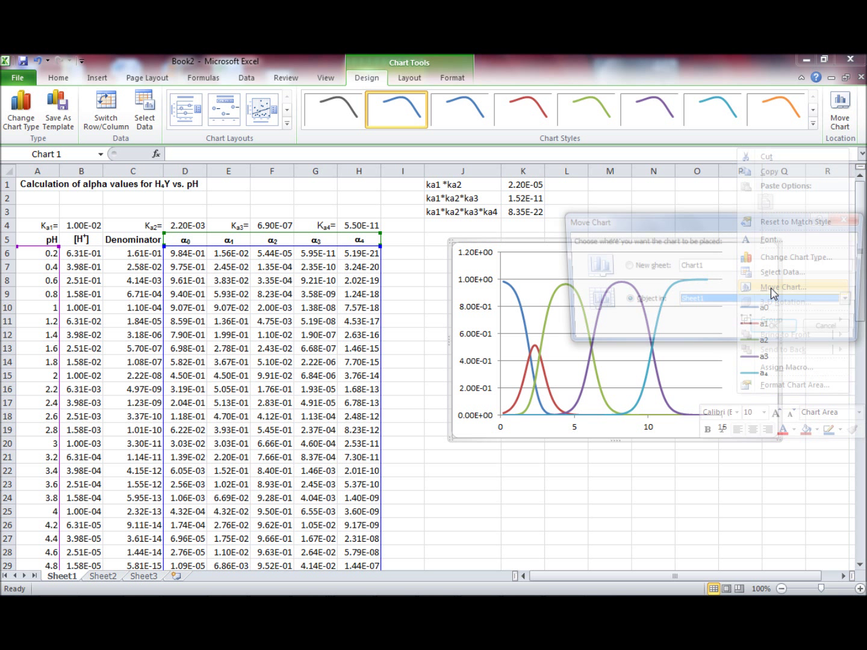
left_click(623, 266)
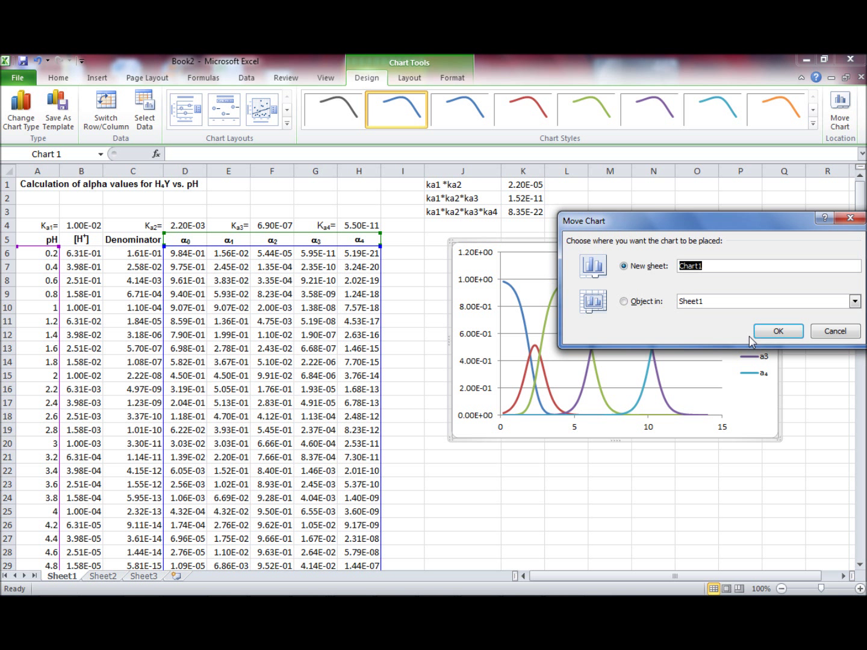
left_click(780, 333)
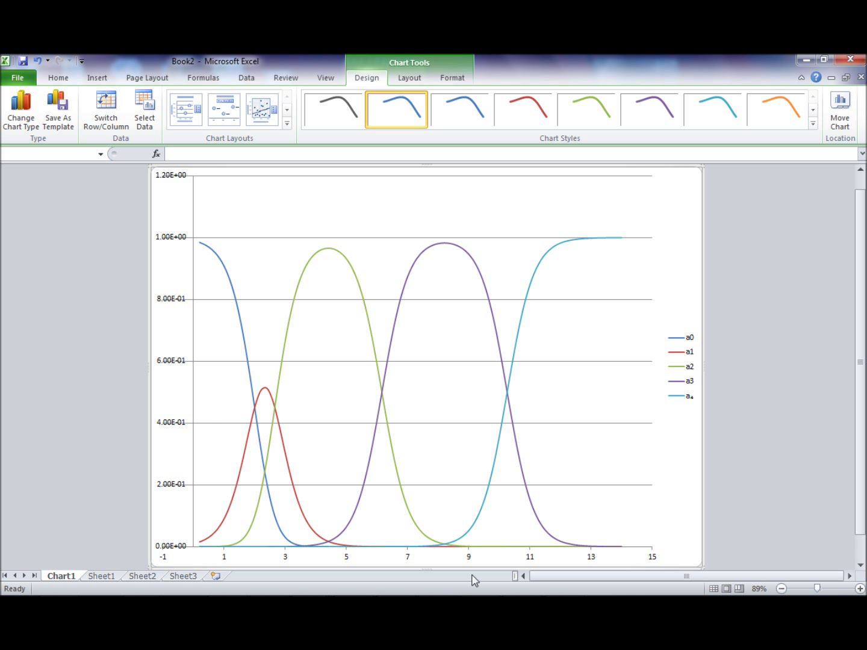
Fix the horizontal pH axis maximum at 14.0.
left_click(407, 557)
right_click(408, 556)
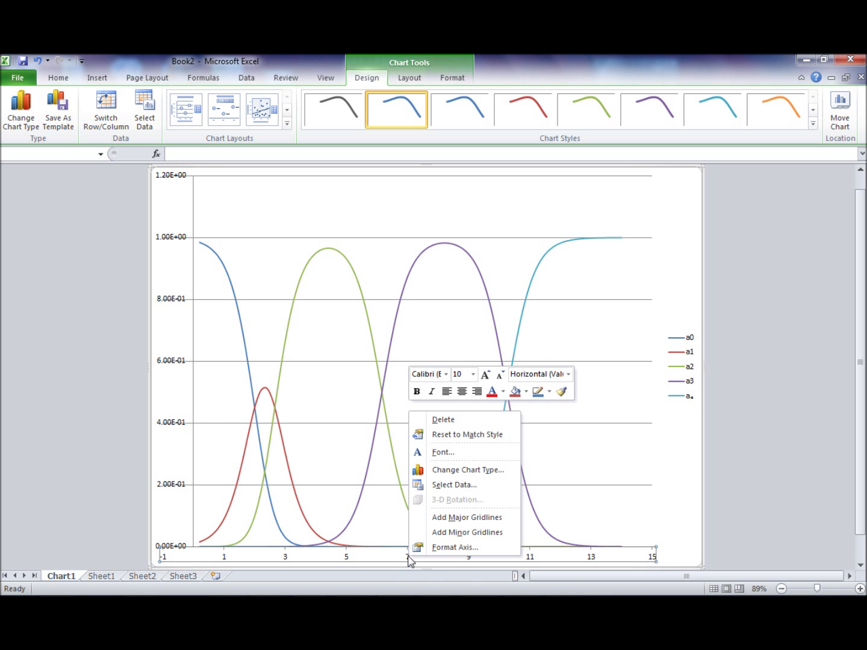
left_click(438, 548)
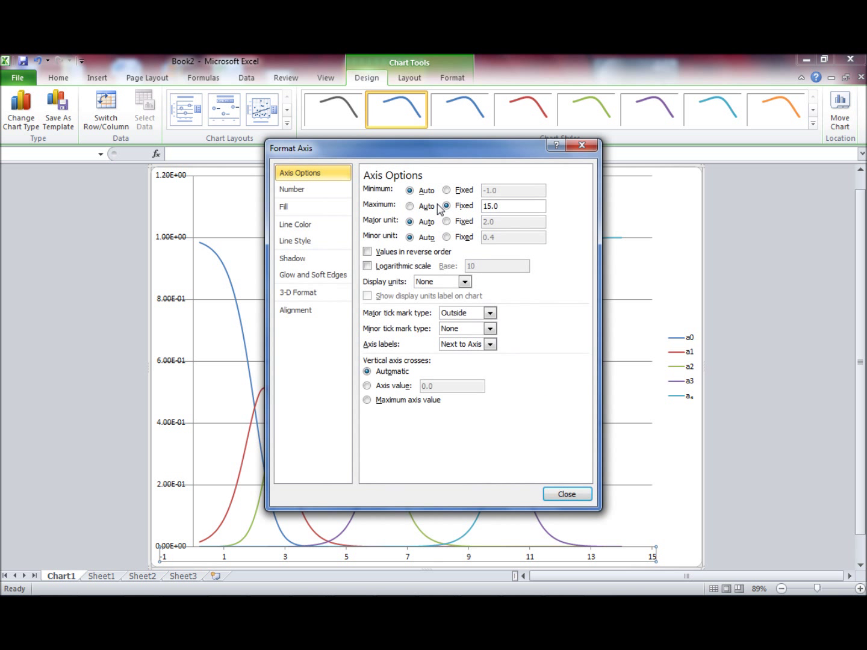
left_click(499, 206)
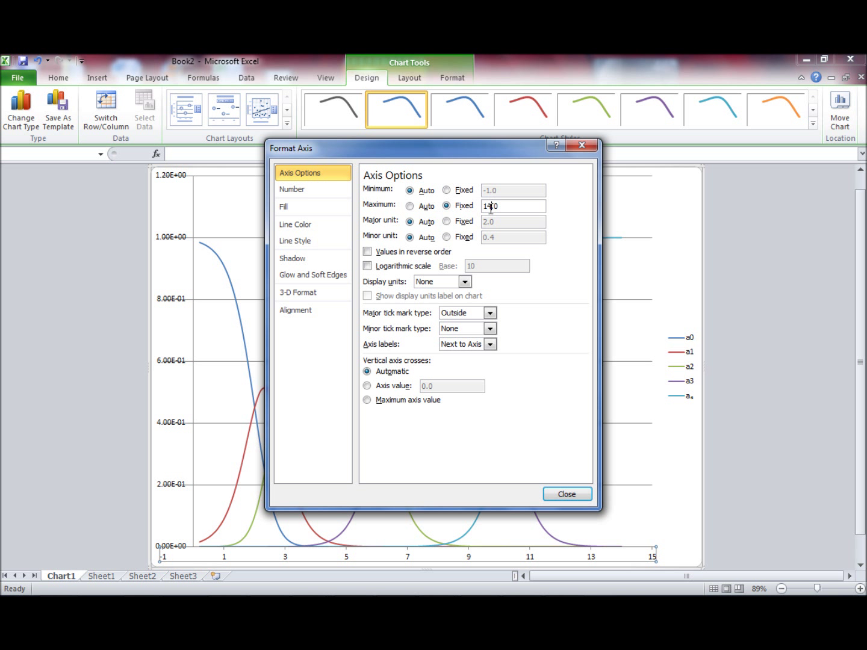
left_click(566, 495)
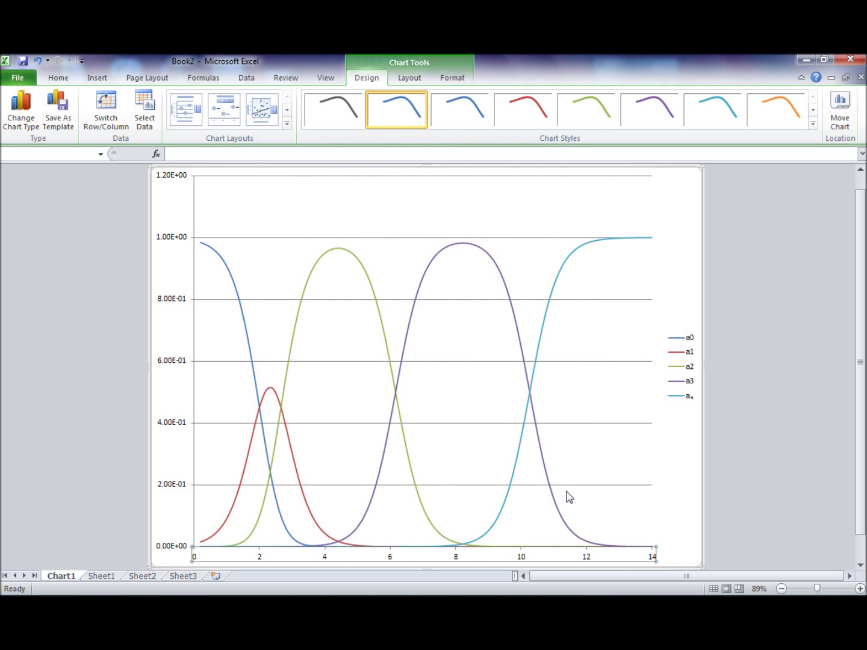
right_click(162, 363)
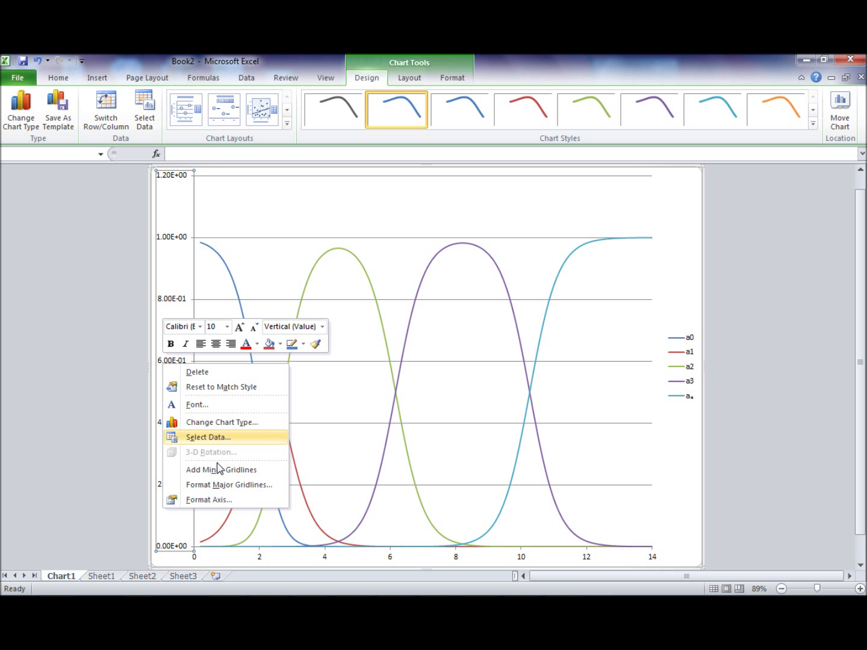
Fix the vertical axis maximum at 1.0 and format its labels as Number with 2 decimals.
left_click(201, 504)
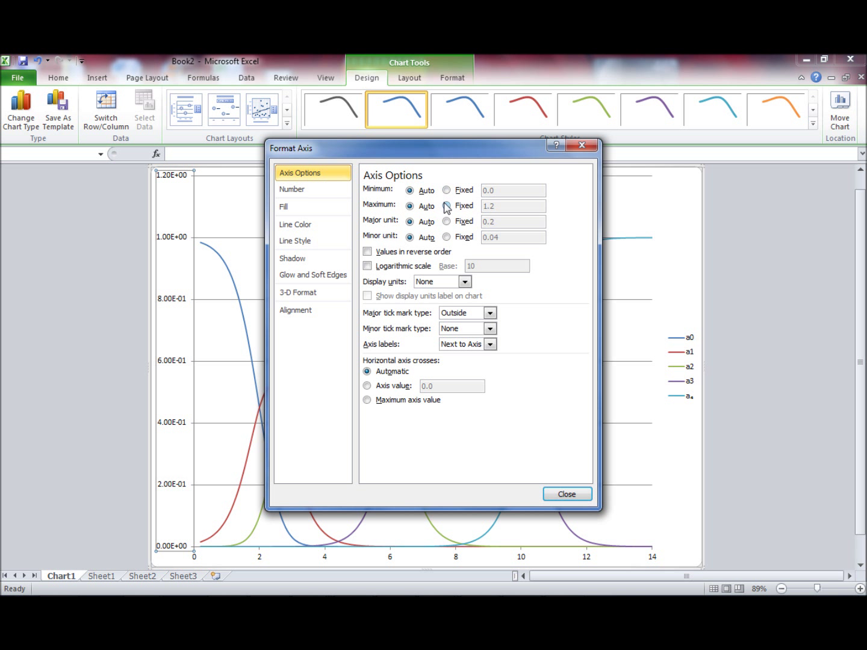
left_click(446, 207)
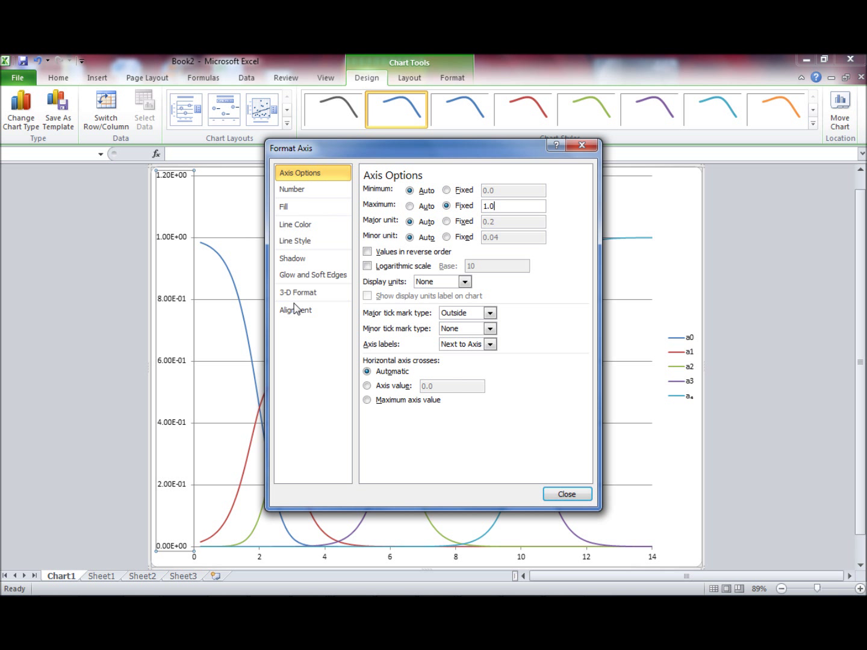
left_click(292, 189)
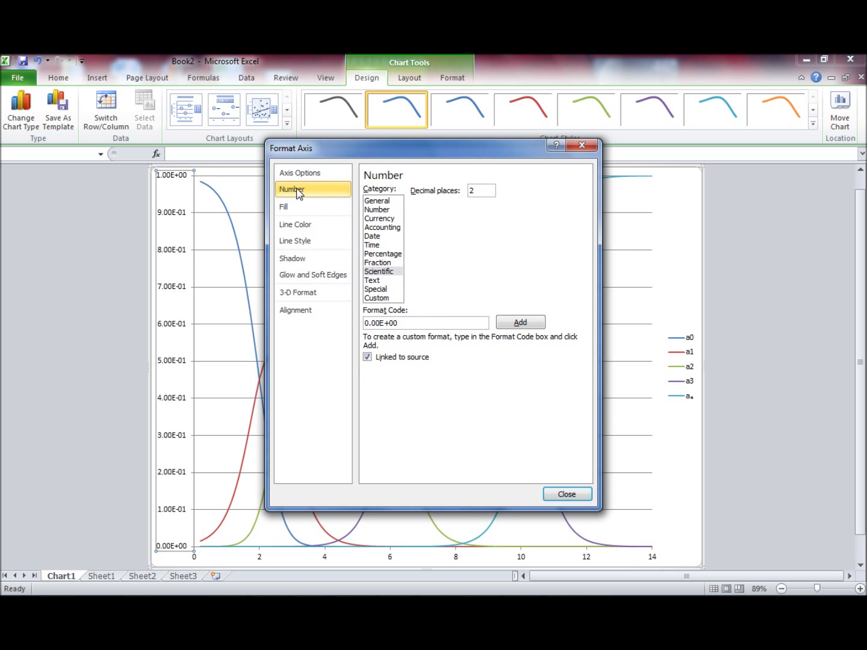
left_click(378, 210)
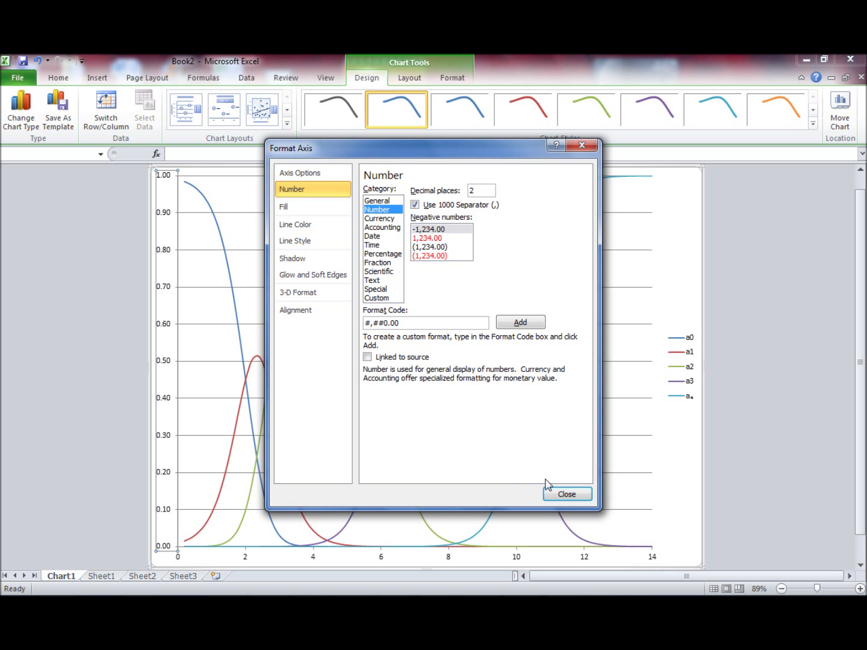
left_click(564, 495)
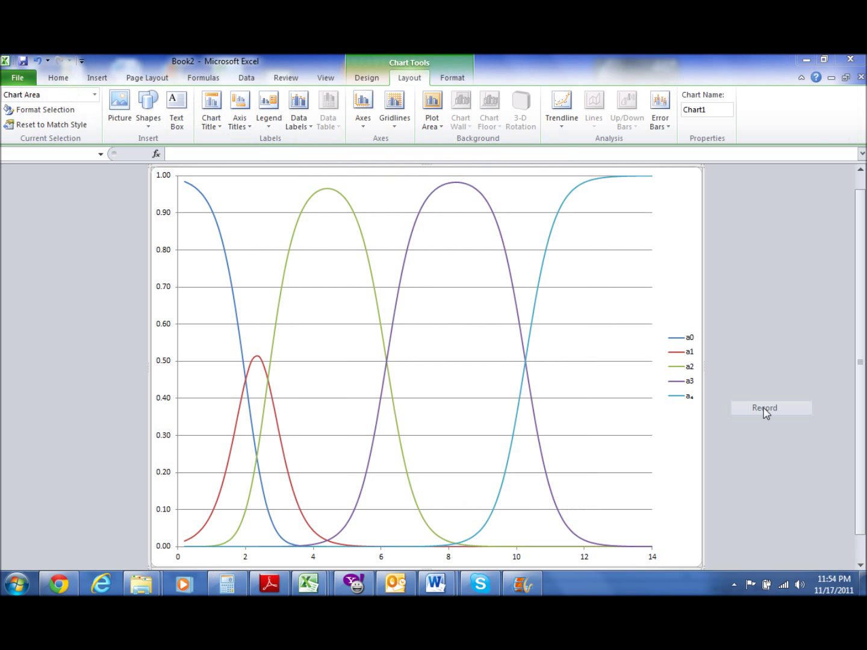
left_click(764, 408)
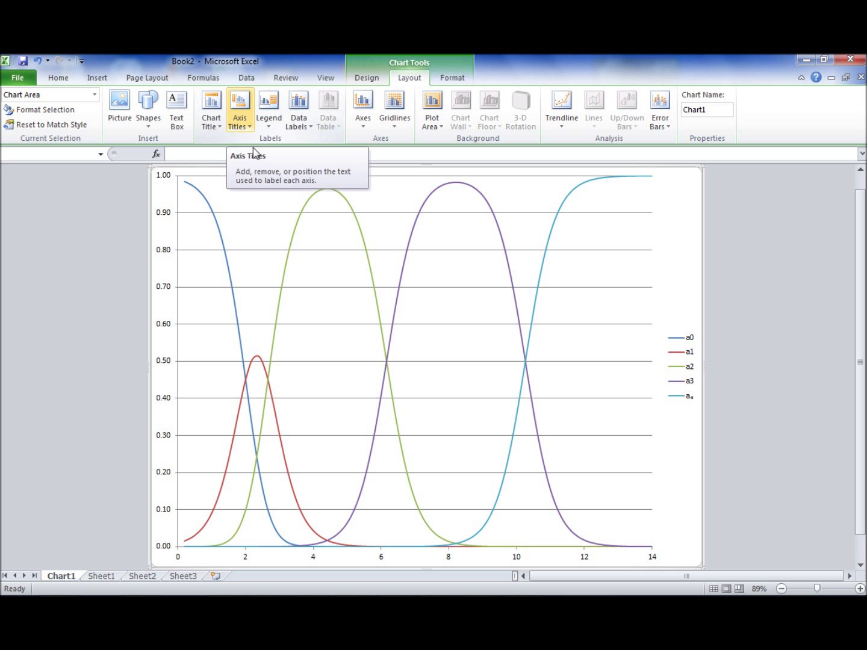
left_click(239, 118)
Add a horizontal axis title below the axis reading 'pH'.
mouse_move(263, 148)
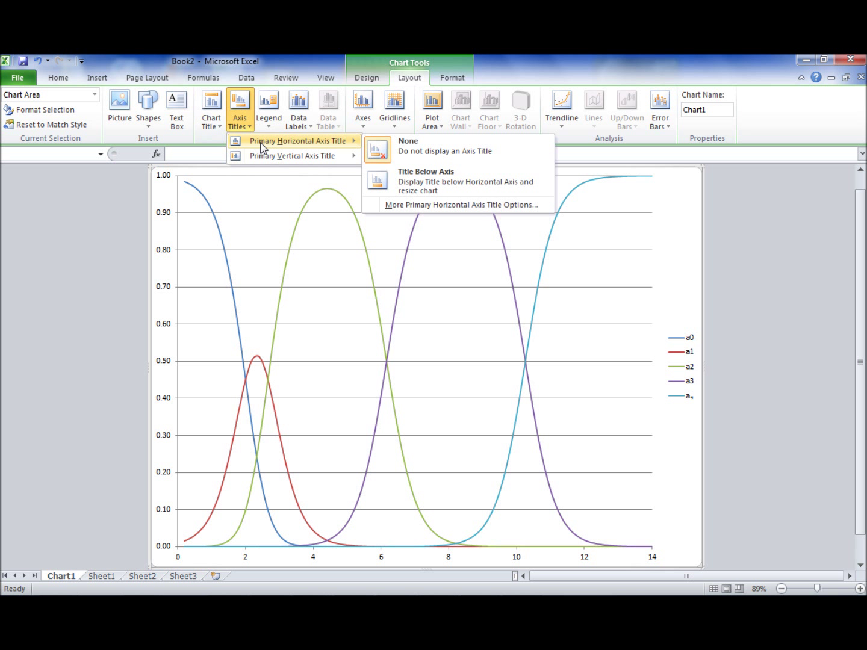
left_click(420, 190)
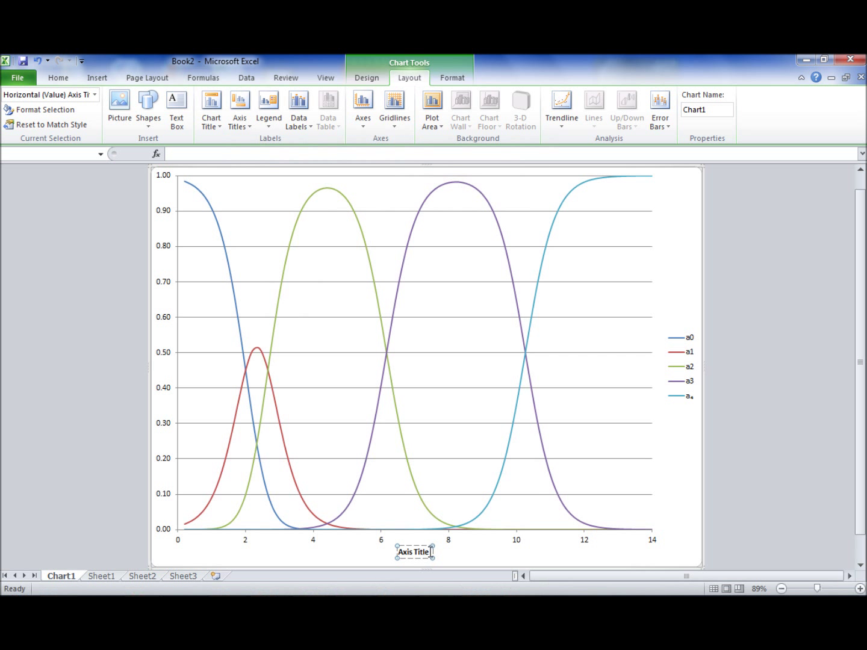
key("BackSpace")
key("BackSpace")
key("BackSpace")
key("BackSpace")
key("BackSpace")
key("BackSpace")
key("BackSpace")
key("BackSpace")
key("BackSpace")
key("BackSpace")
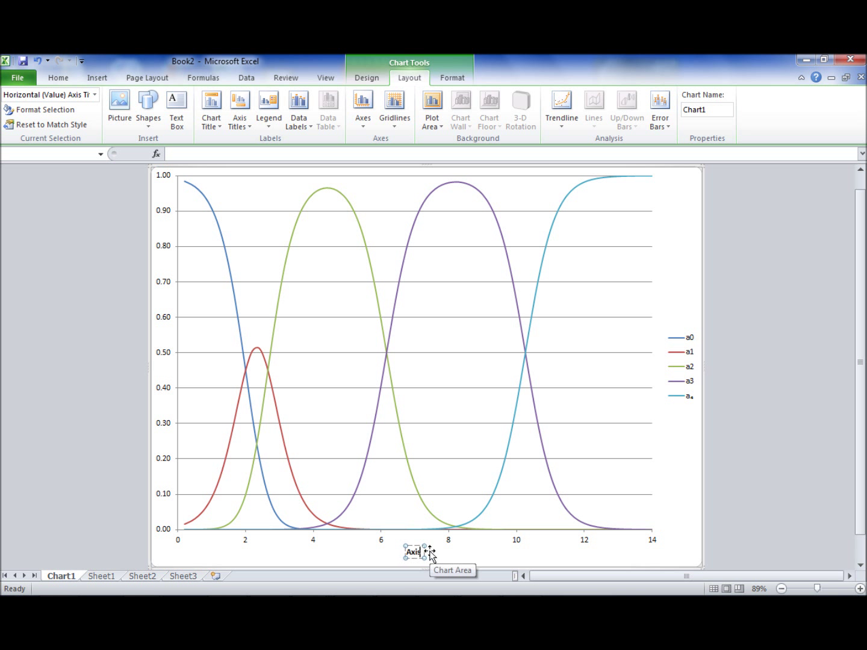
type("pH")
Add a rotated vertical axis title reading 'Alpha'.
left_click(241, 101)
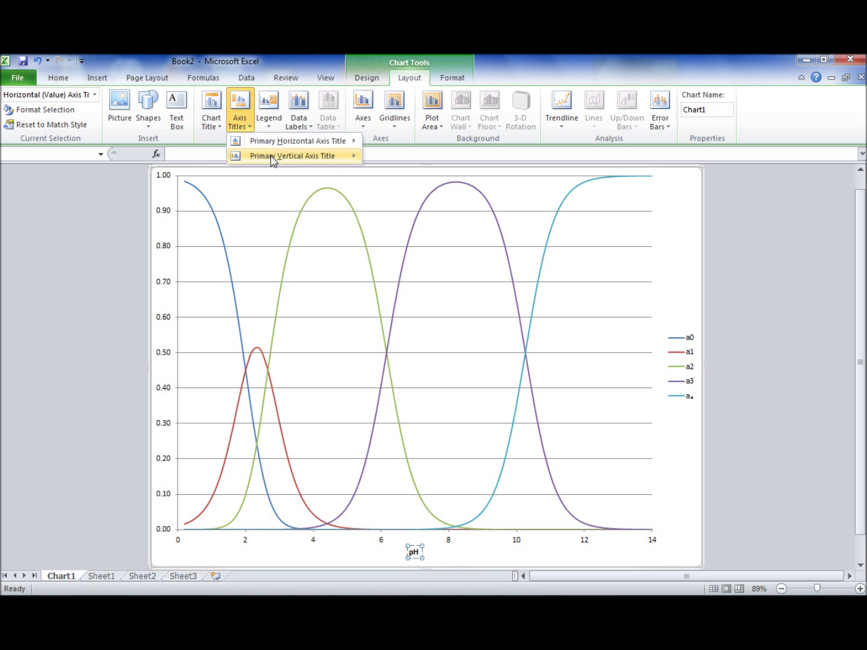
mouse_move(272, 159)
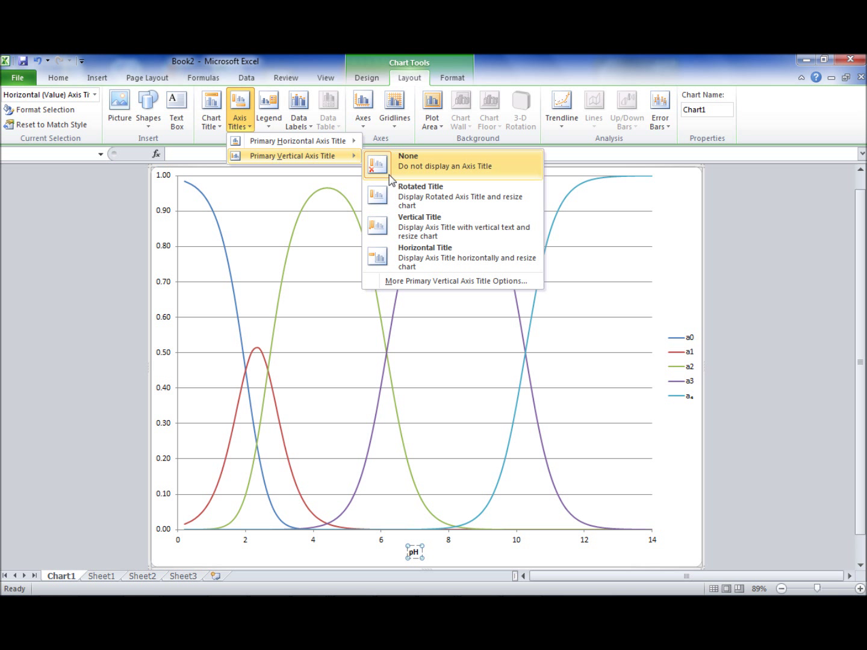
left_click(430, 199)
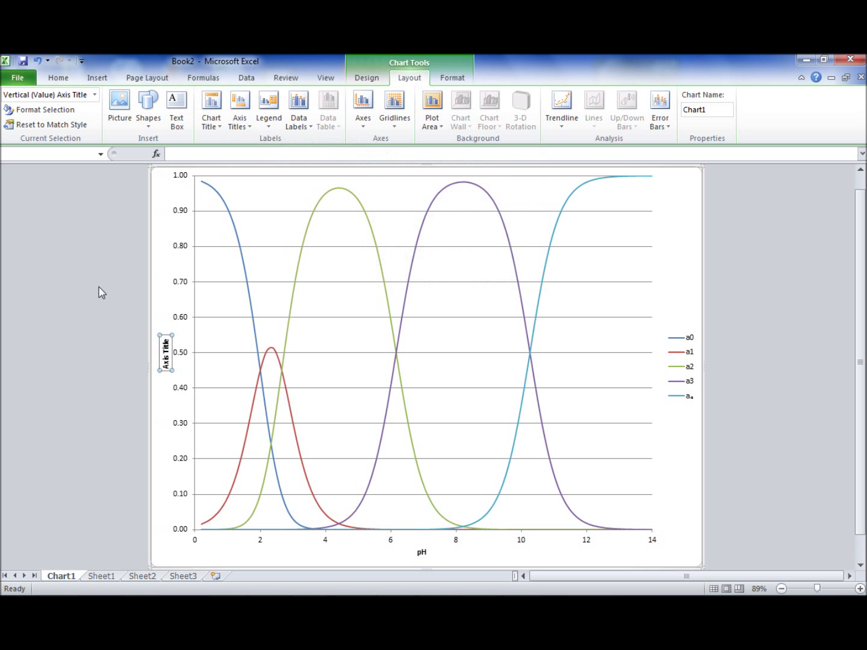
left_click(167, 341)
key("BackSpace")
key("BackSpace")
key("BackSpace")
key("BackSpace")
key("BackSpace")
key("BackSpace")
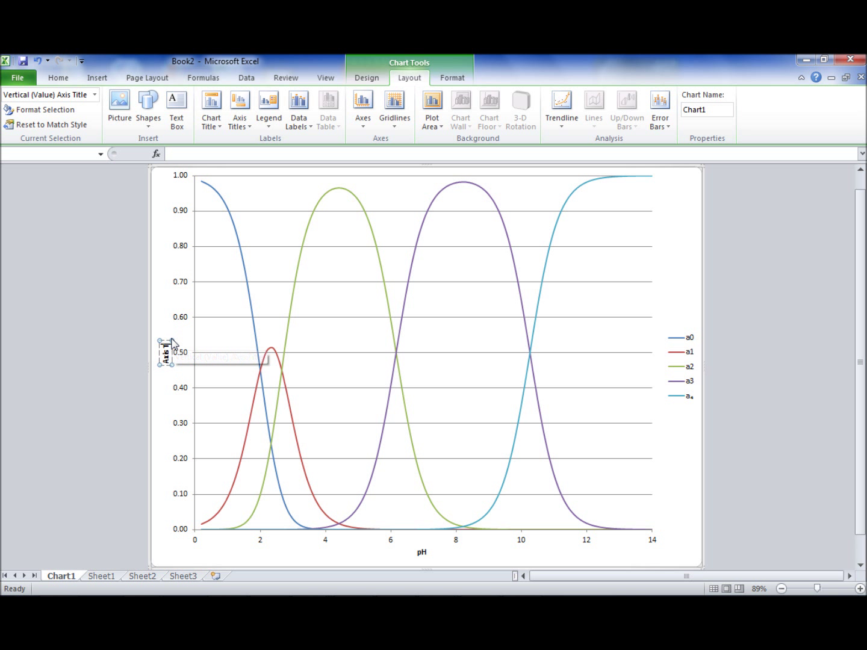
key("BackSpace")
key("BackSpace")
key("BackSpace")
type("lpha")
left_click(391, 176)
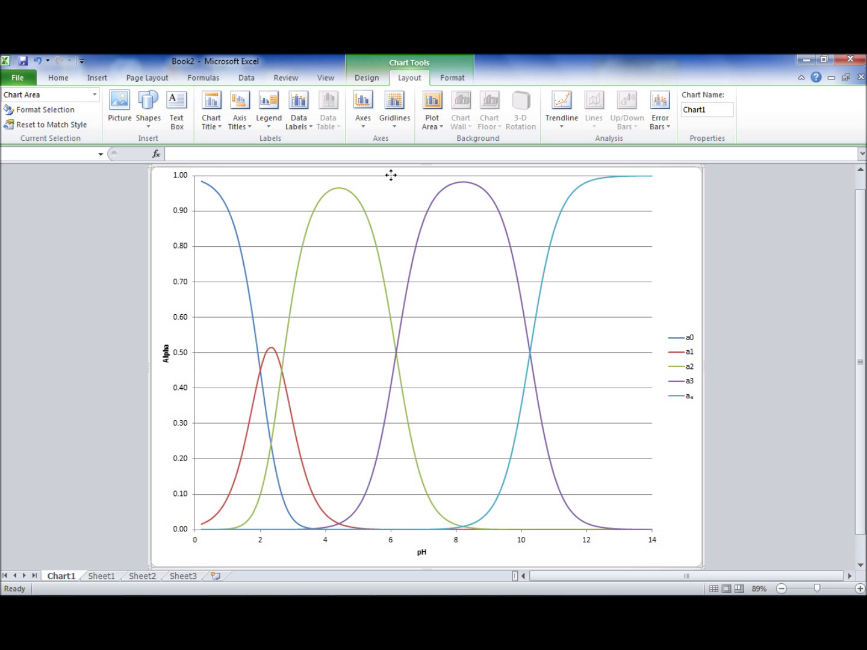
Place a chart title above the plot reading 'H4Y Alpha Values'.
left_click(218, 110)
left_click(223, 211)
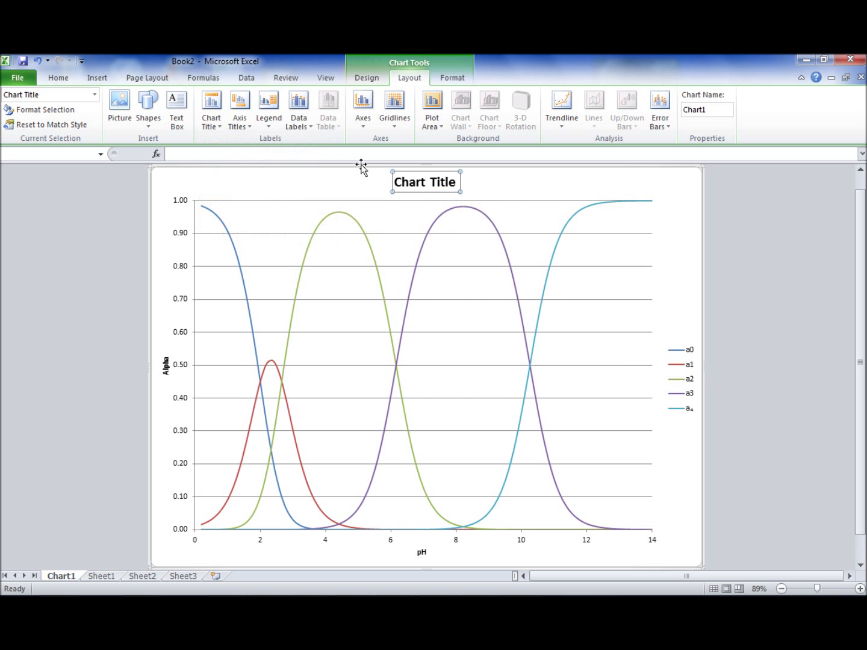
left_click(455, 184)
key("BackSpace")
key("BackSpace")
key("BackSpace")
key("BackSpace")
key("BackSpace")
key("BackSpace")
key("BackSpace")
key("BackSpace")
key("BackSpace")
key("BackSpace")
key("BackSpace")
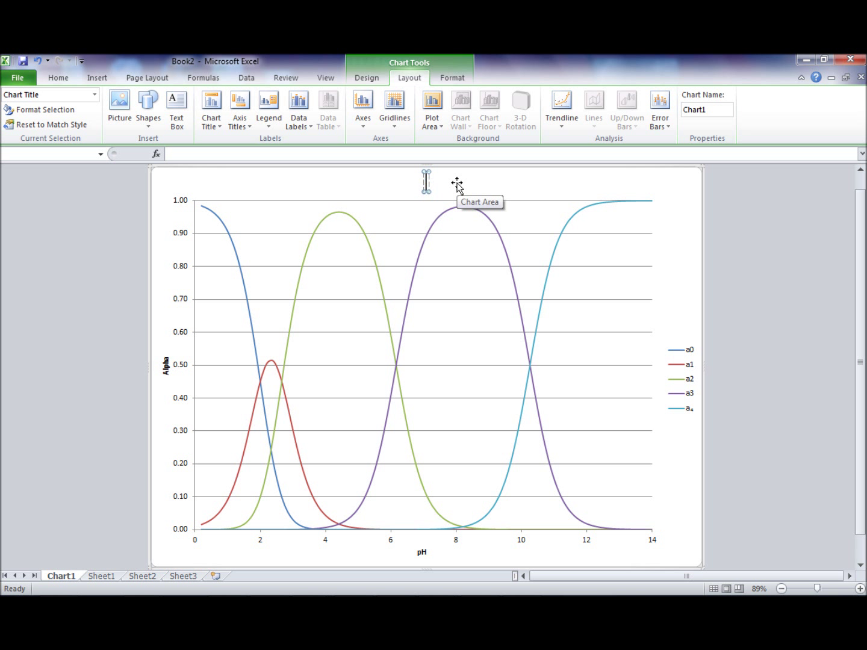
type("H4Y Alpha")
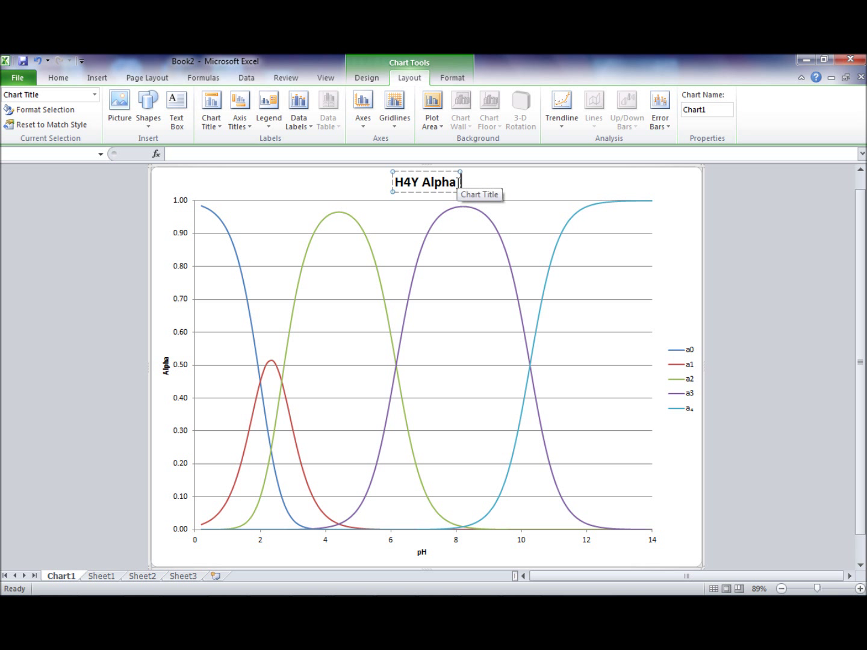
type(" Values")
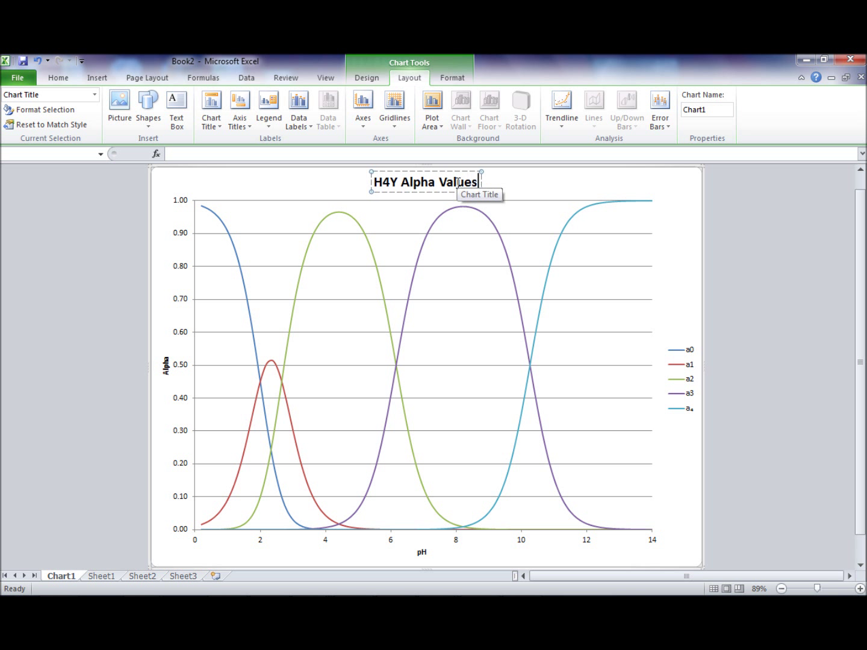
left_click(515, 189)
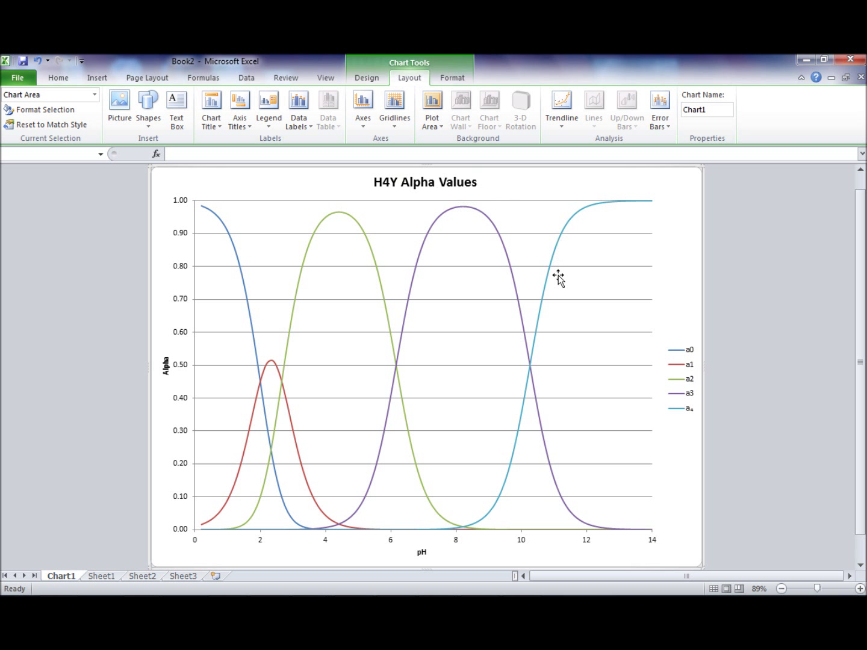